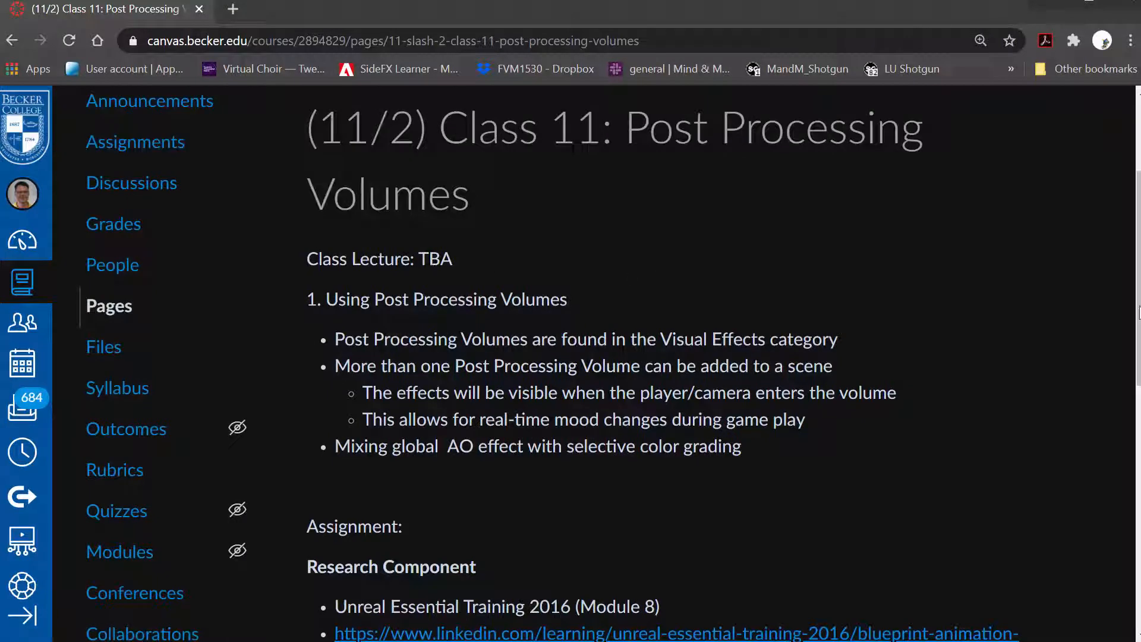
- Read the class page's notes on post processing volumes and the research assignment instructions
scroll(629, 267, "down", 1)
scroll(580, 126, "down", 1)
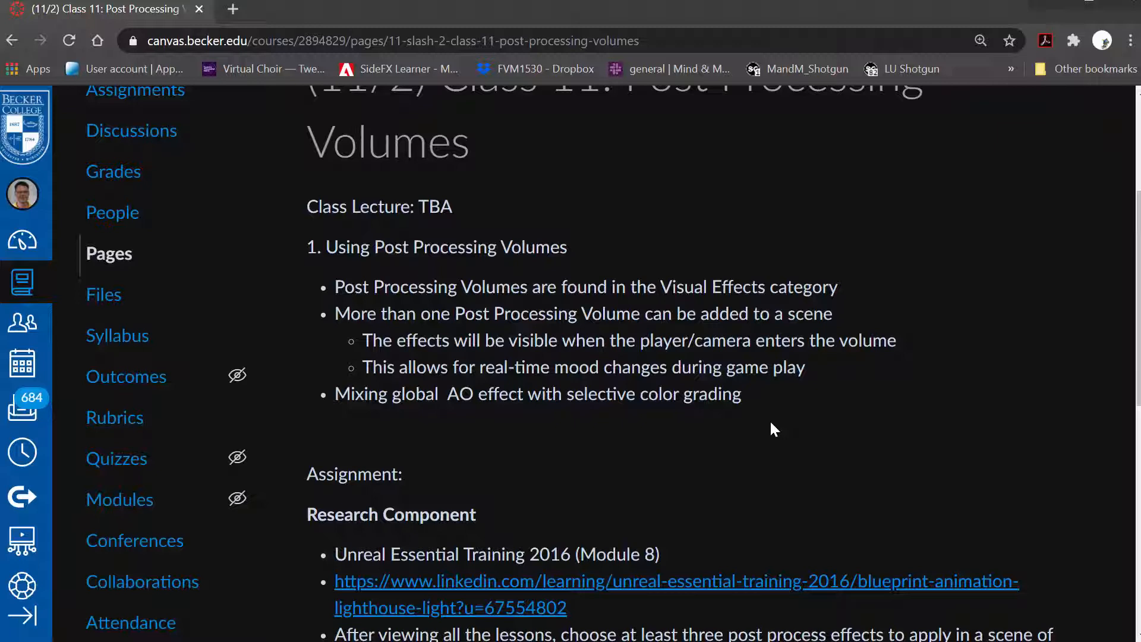
scroll(771, 423, "down", 3)
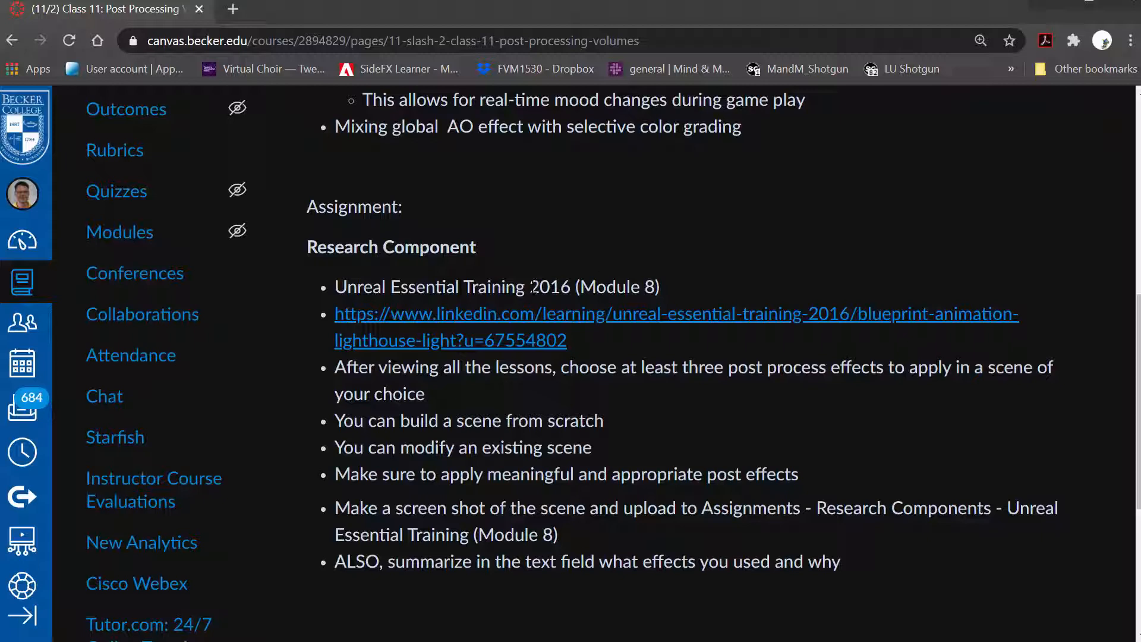
left_click_drag(529, 287, 661, 287)
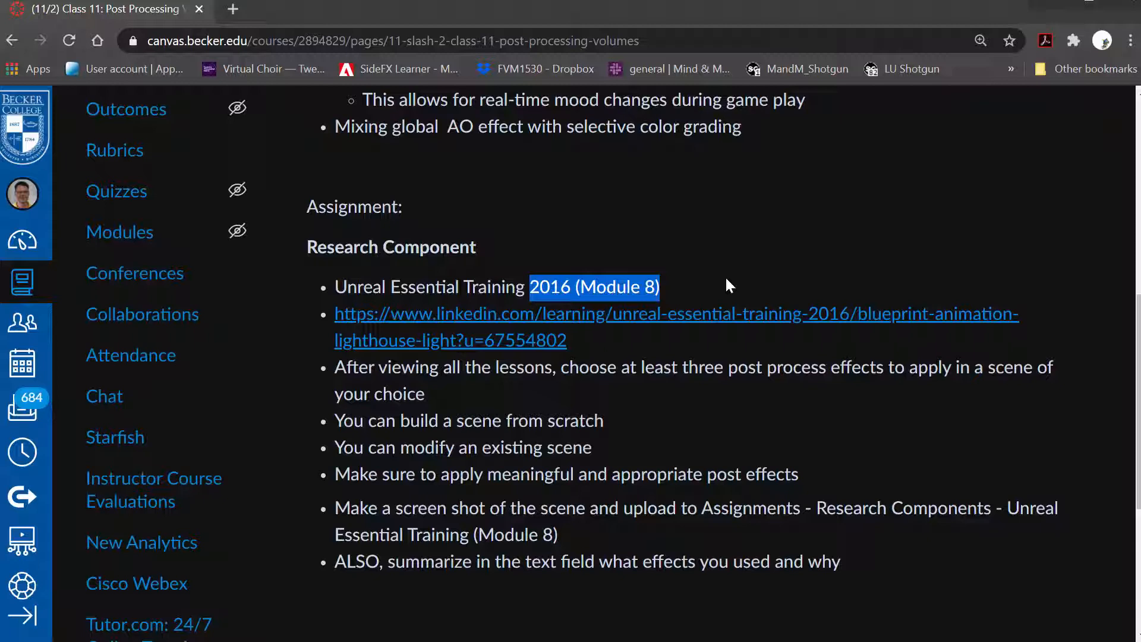
left_click(690, 369)
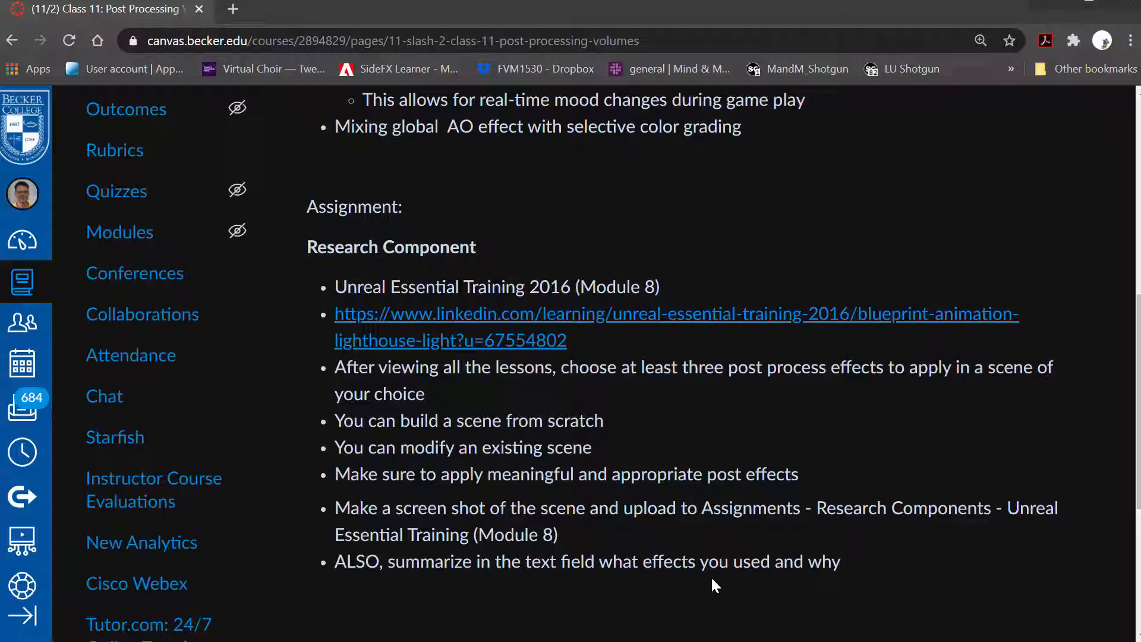
scroll(830, 512, "up", 5)
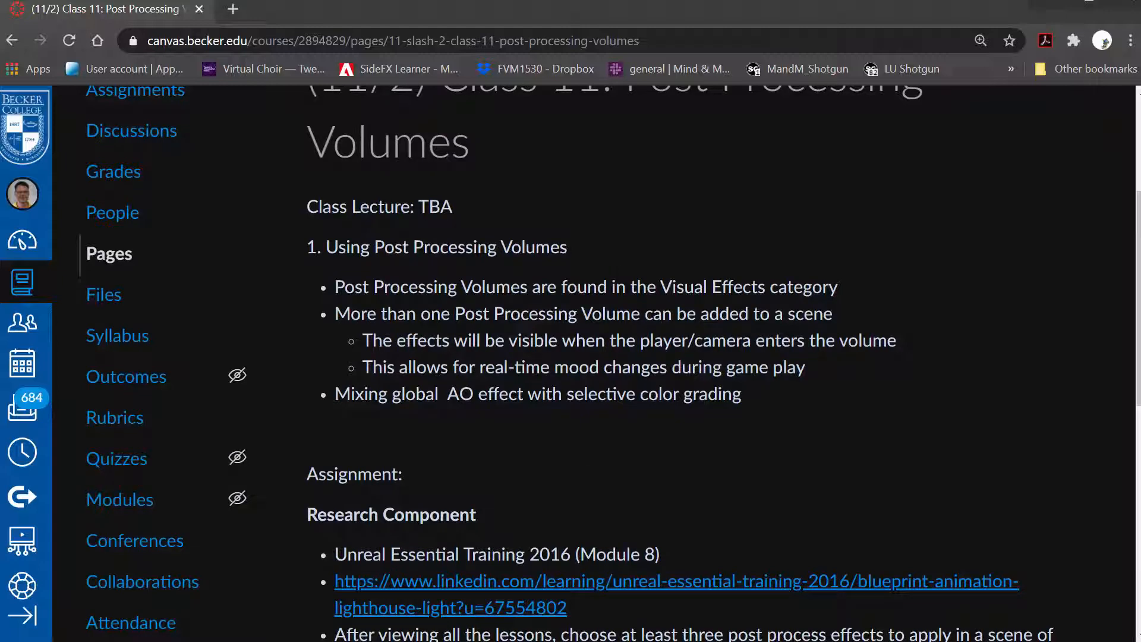
- Switch to Unreal Editor, enlarge the level viewport and frame the carousel in the Carnival_Day level
key("alt+Tab")
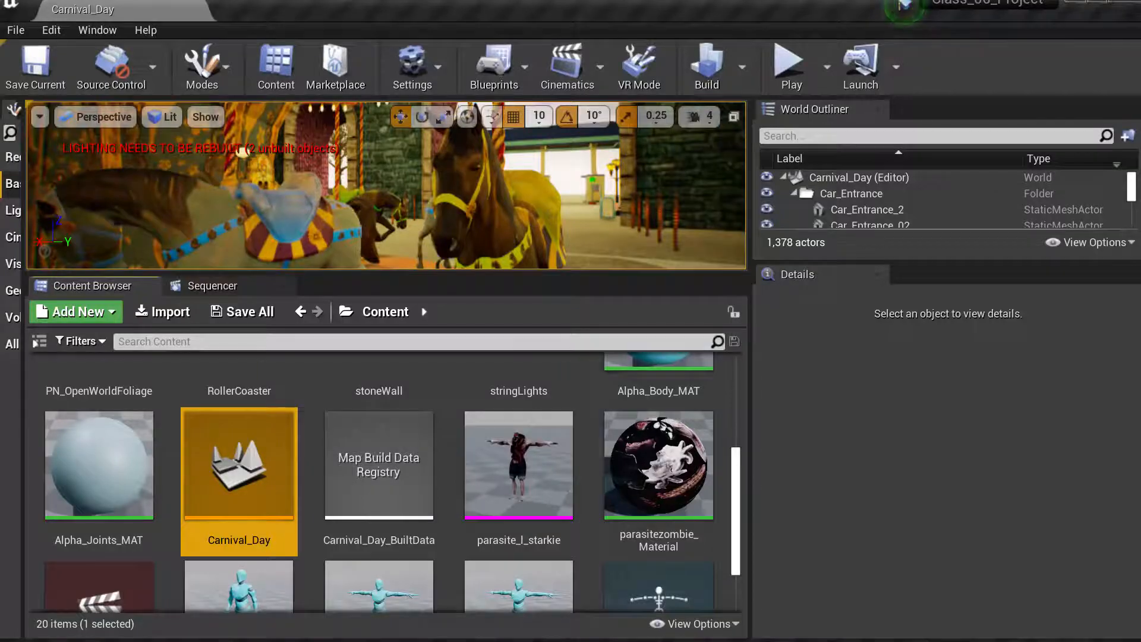
key("alt+Tab")
left_click_drag(503, 2, 1140, 0)
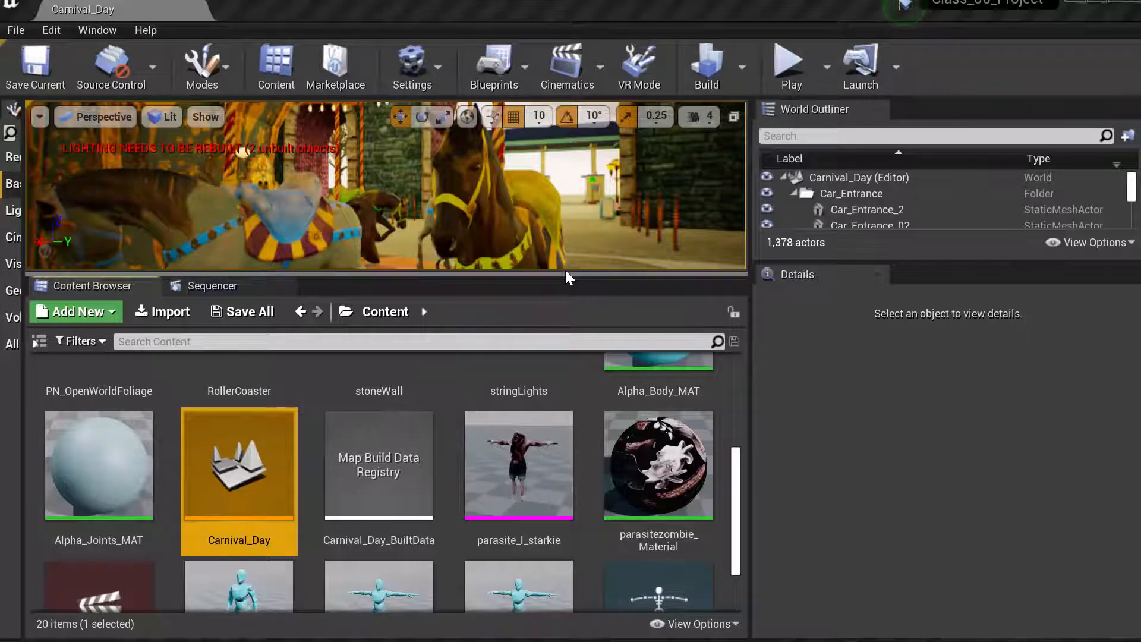
left_click_drag(565, 268, 561, 512)
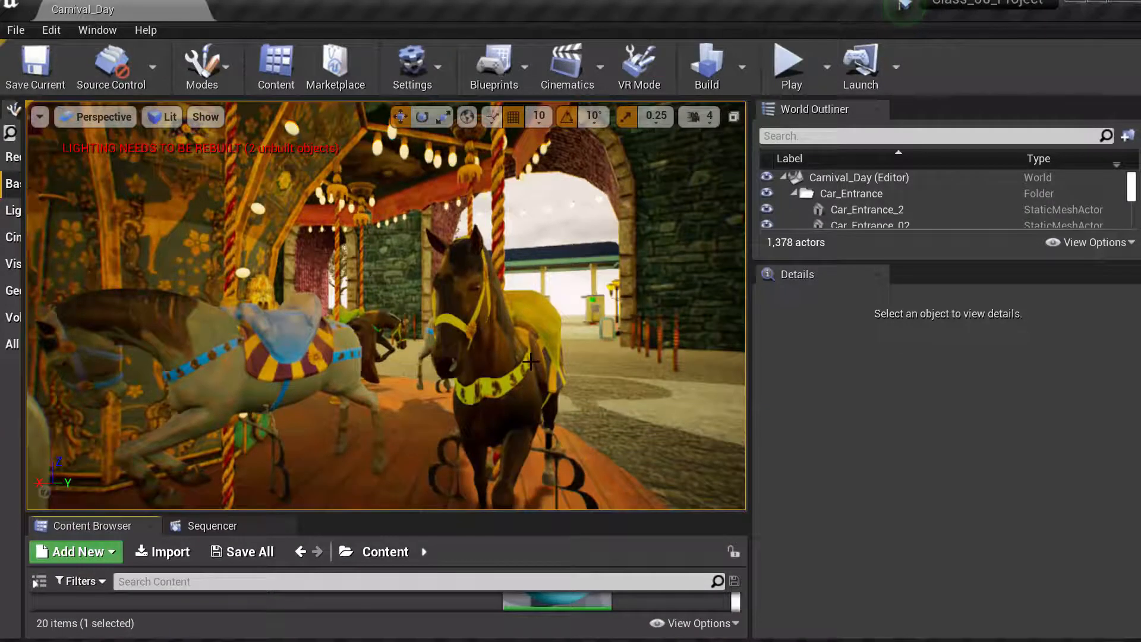
left_click_drag(531, 361, 493, 484)
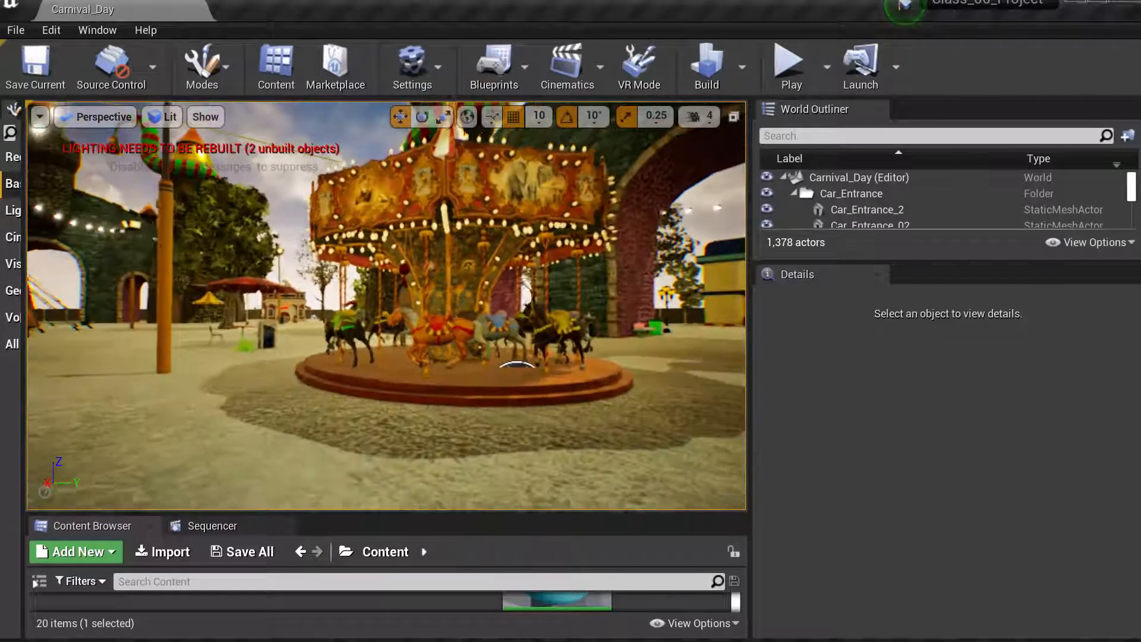
mouse_move(531, 361)
right_mouse_down()
mouse_move(610, 344)
mouse_move(502, 364)
mouse_move(568, 365)
mouse_move(502, 364)
mouse_move(523, 368)
right_mouse_up()
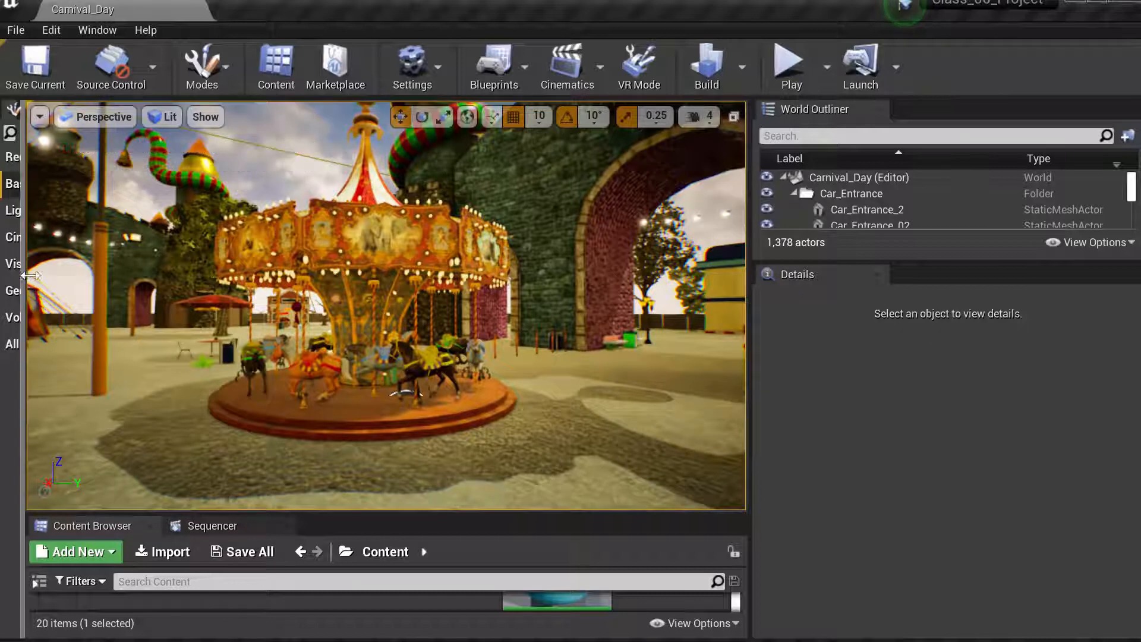
- Place a Post Process Volume from the Visual Effects actors onto the carousel
left_click_drag(29, 275, 312, 294)
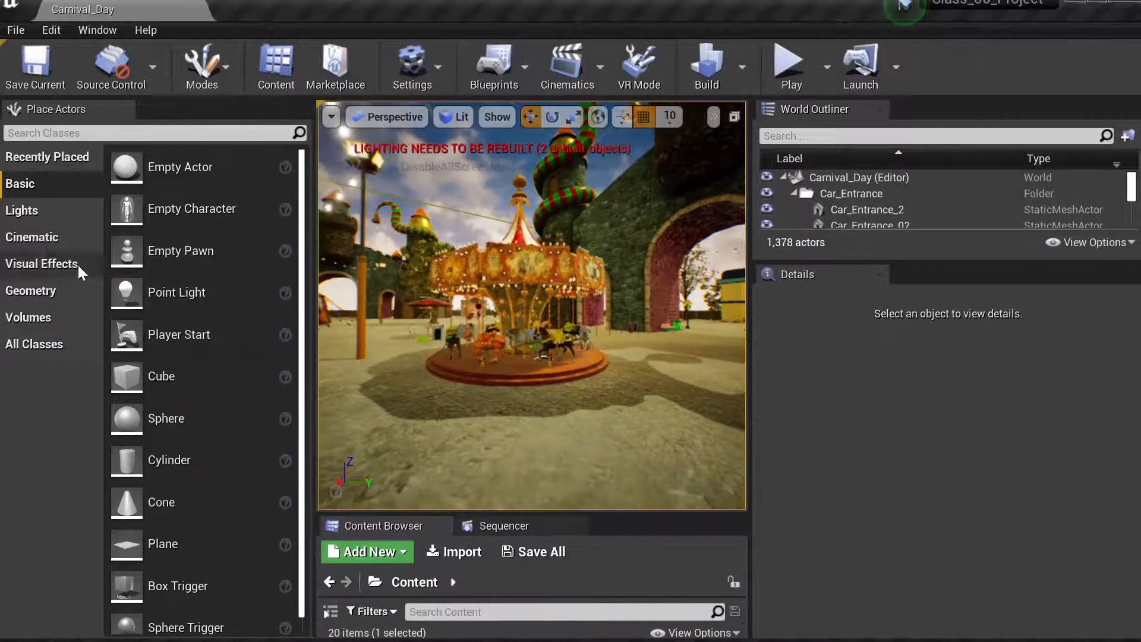
left_click(34, 221)
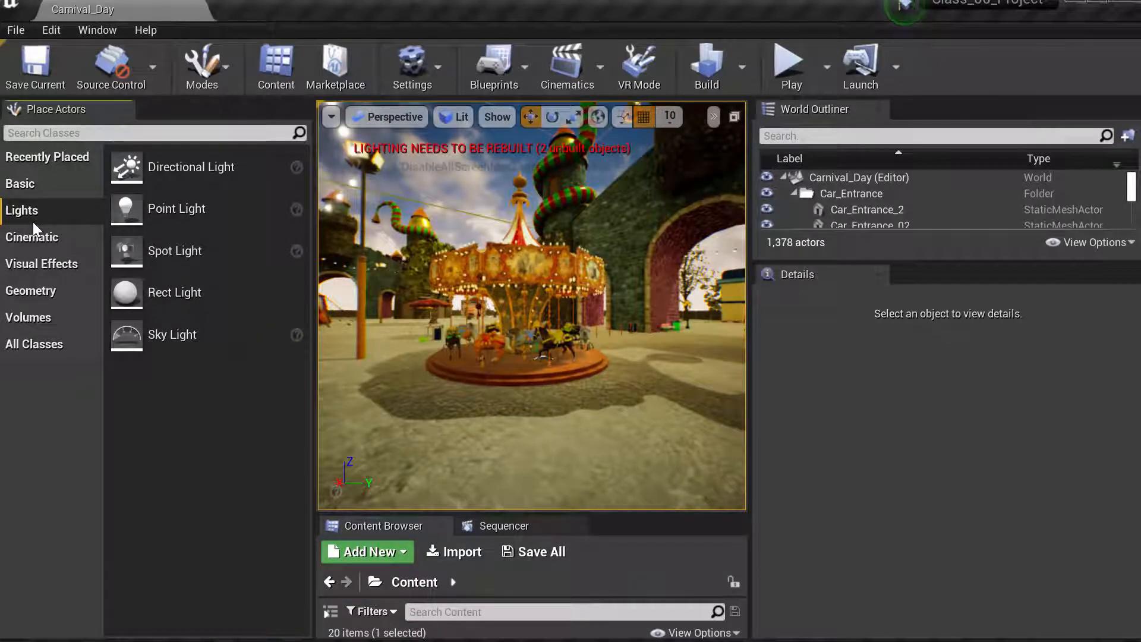
left_click(34, 242)
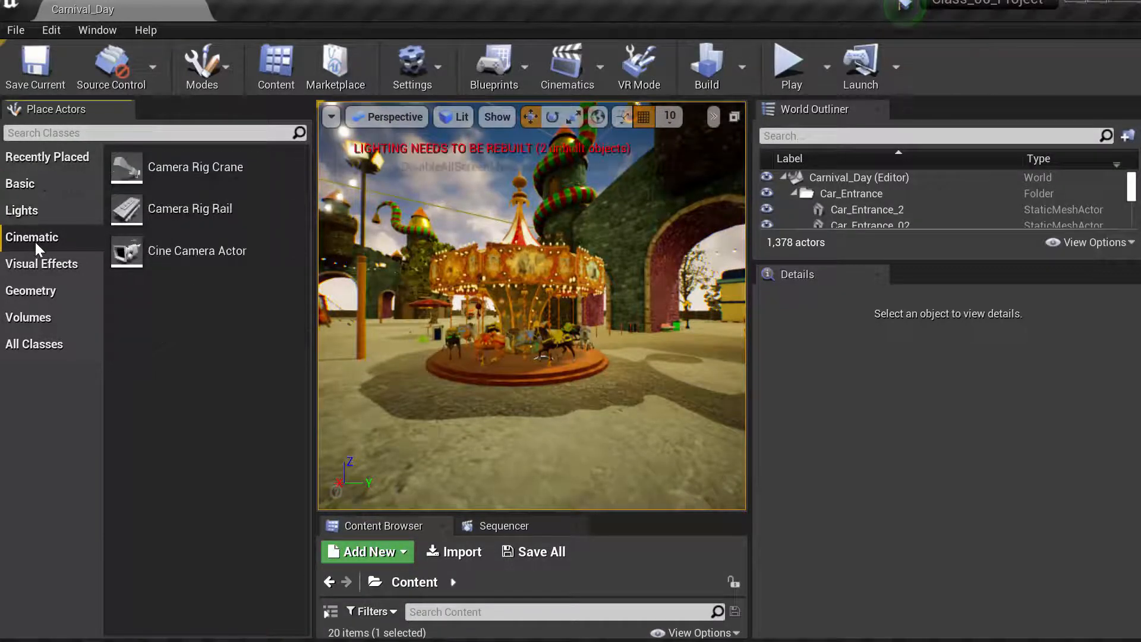
left_click(39, 262)
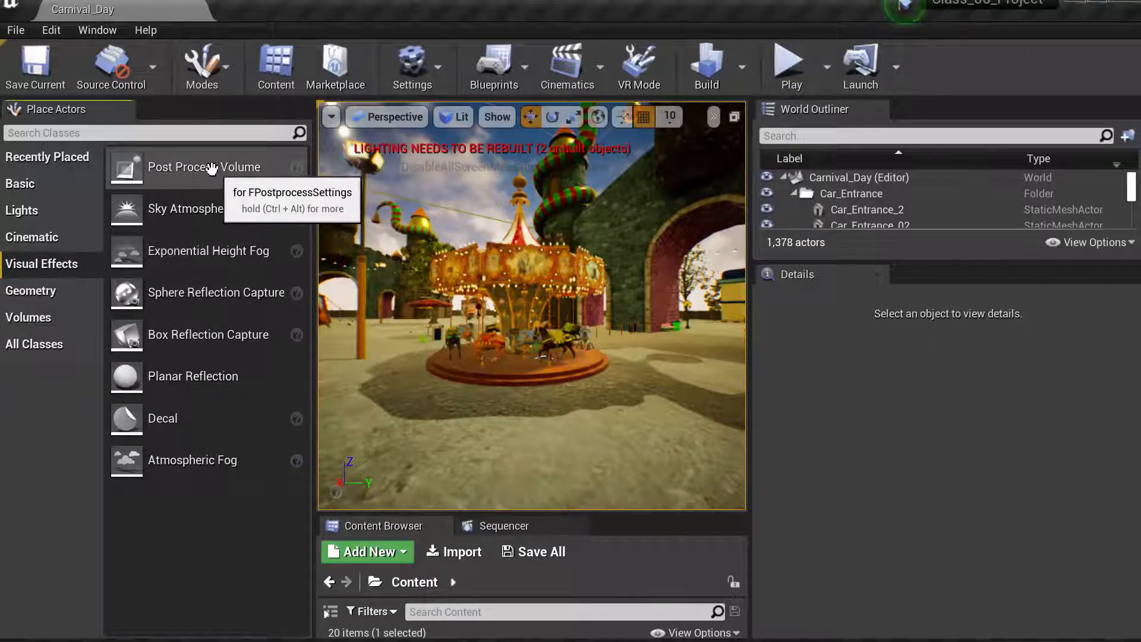
left_click_drag(226, 172, 543, 411)
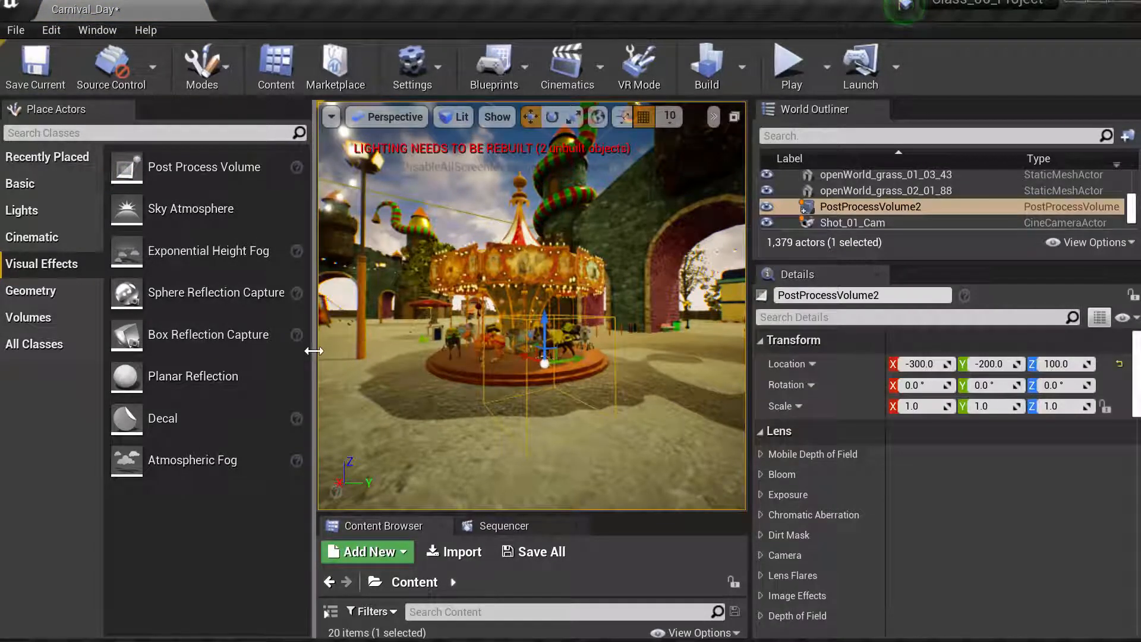
- Fly the viewport camera into and out of the post process volume around the carousel to preview it
left_click_drag(310, 352, 6, 375)
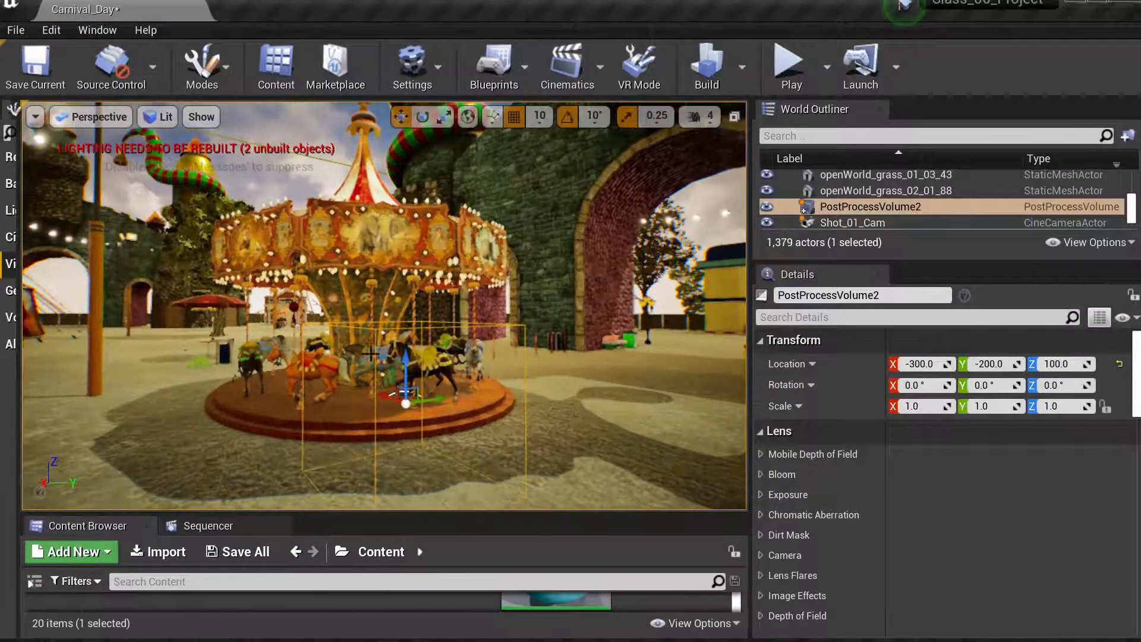
left_click_drag(410, 338, 386, 365)
middle_click_drag(386, 356, 385, 395)
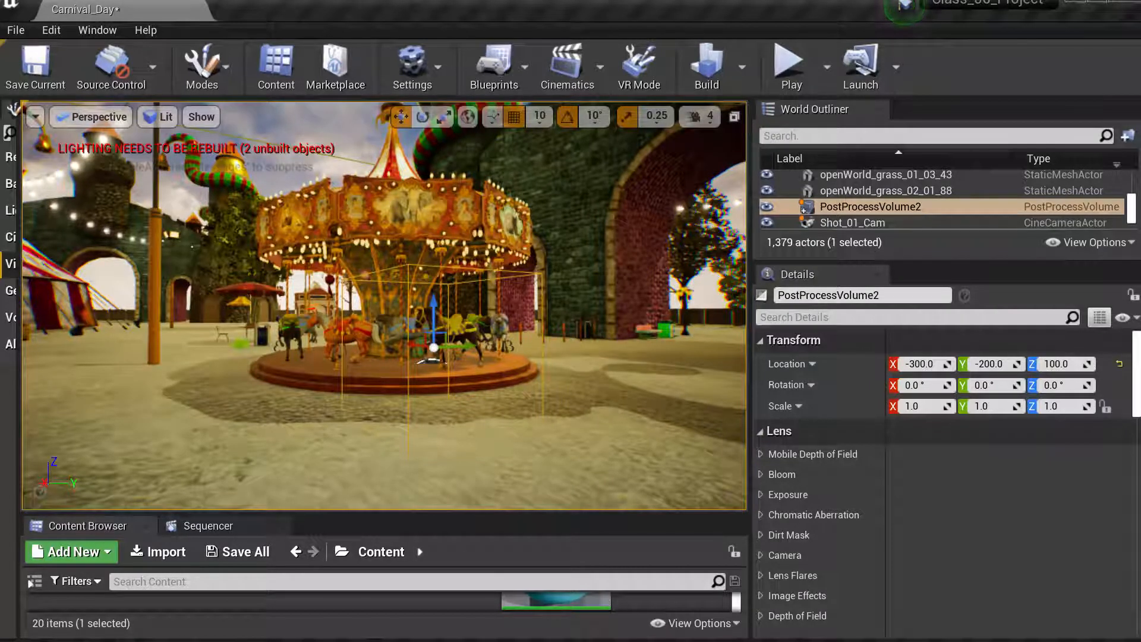
key("w")
mouse_move(457, 401)
right_mouse_down()
mouse_move(474, 402)
mouse_move(461, 402)
right_mouse_up()
key("s")
key("w")
key("s")
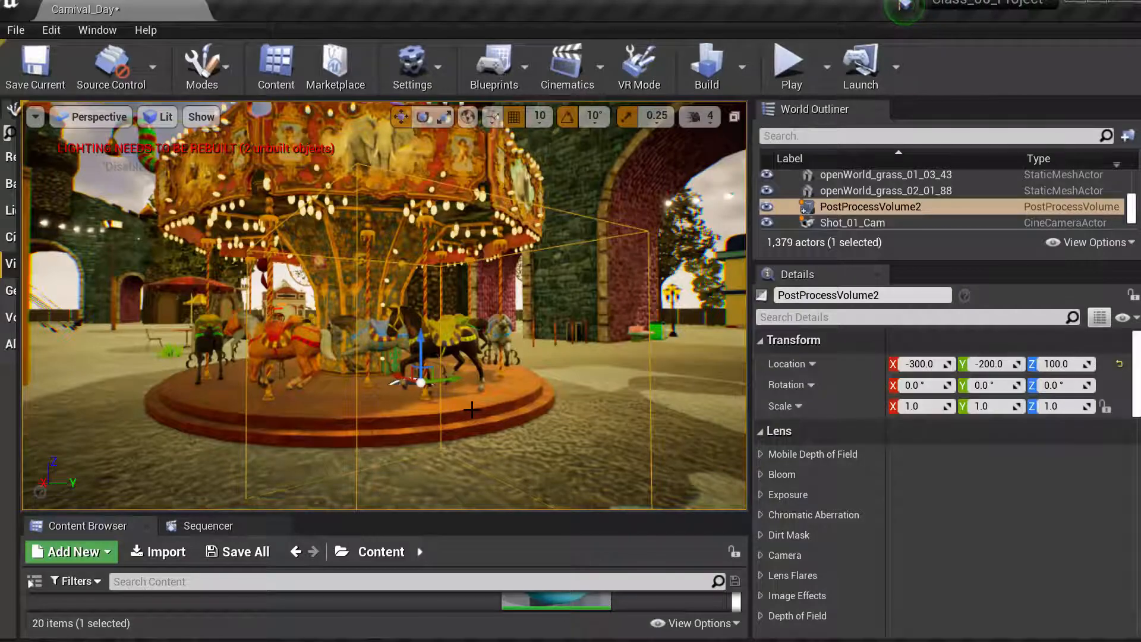
left_click_drag(471, 410, 471, 364)
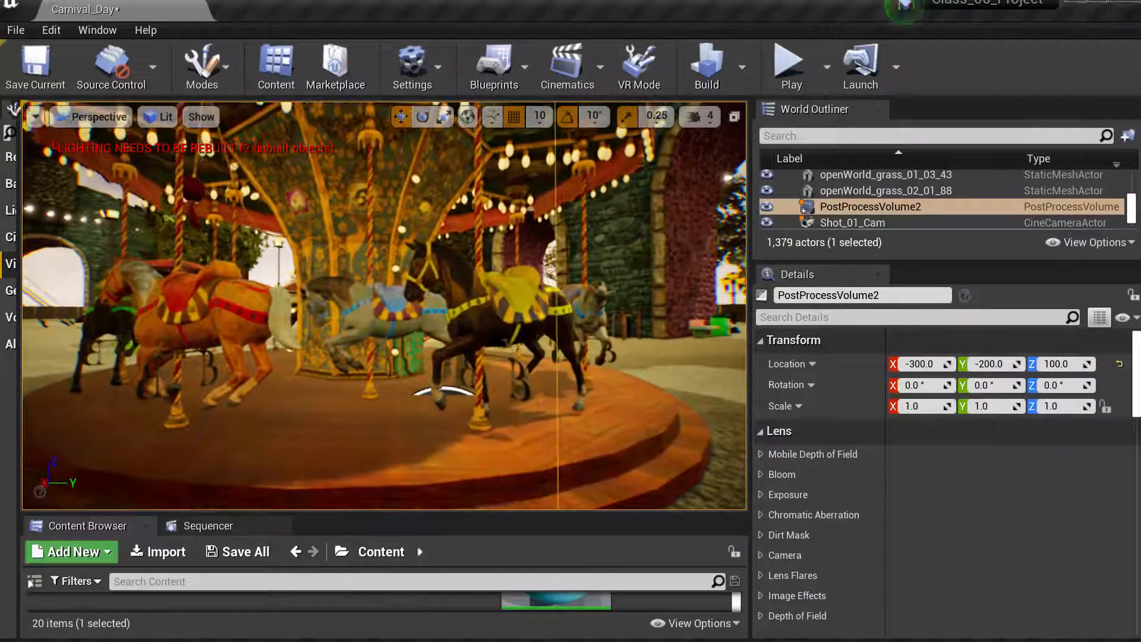
key("f")
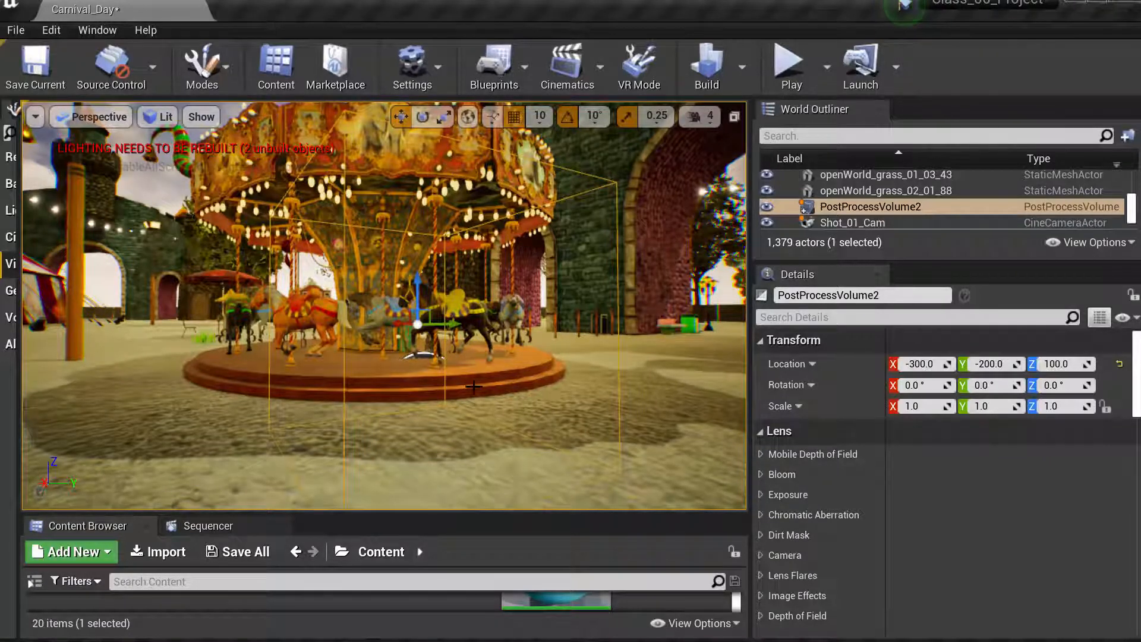
key("w")
mouse_move(474, 386)
right_mouse_down()
mouse_move(523, 386)
mouse_move(473, 386)
right_mouse_up()
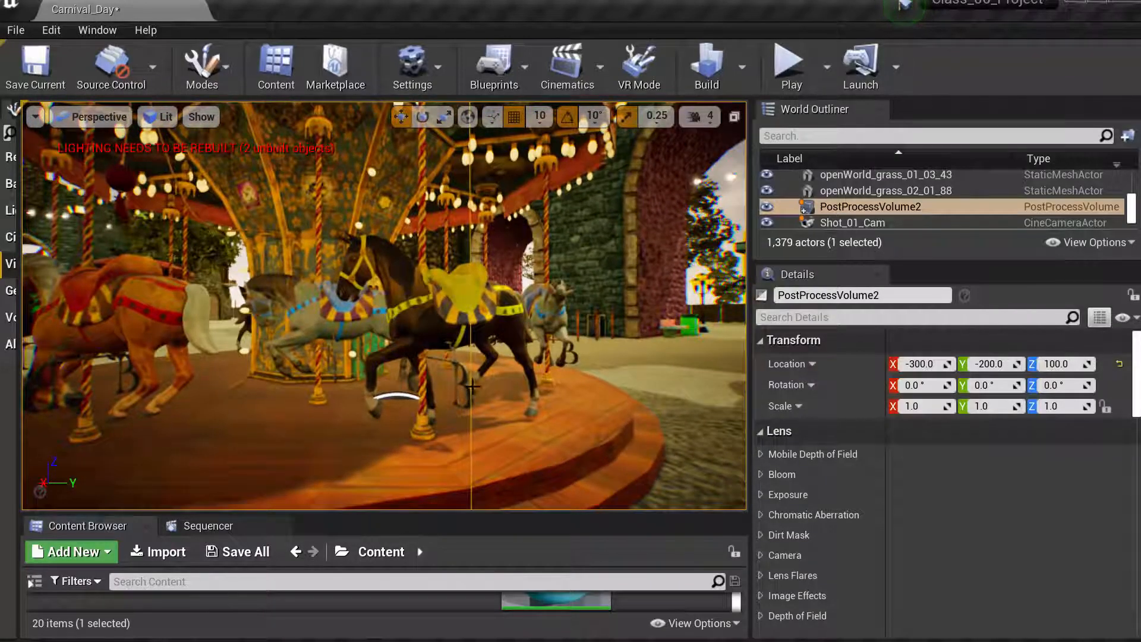
key("f")
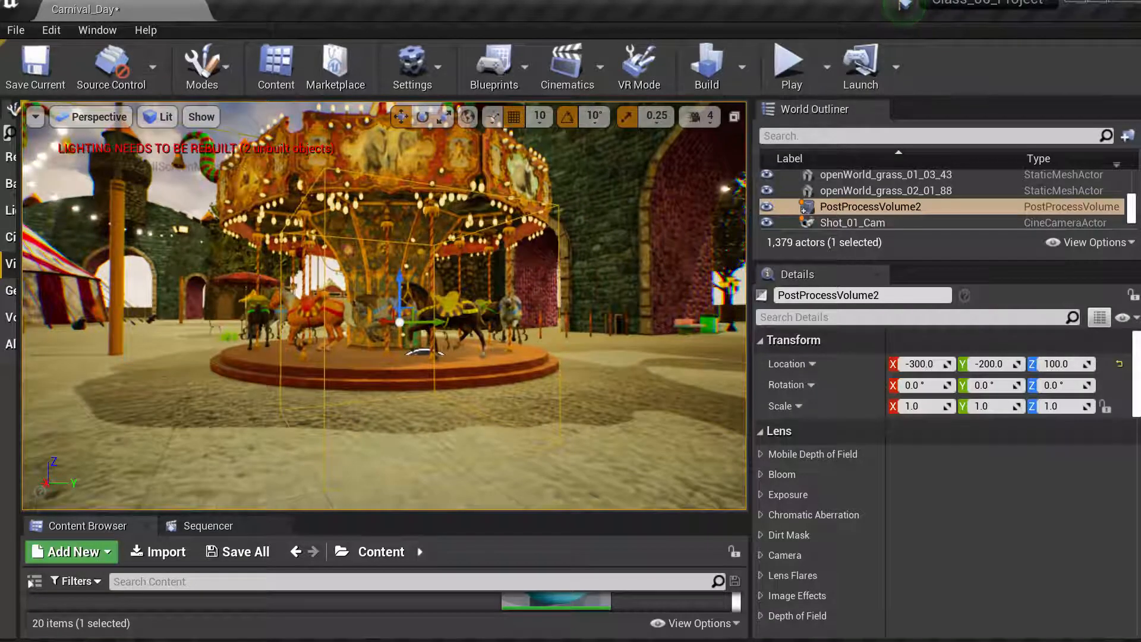
key("w")
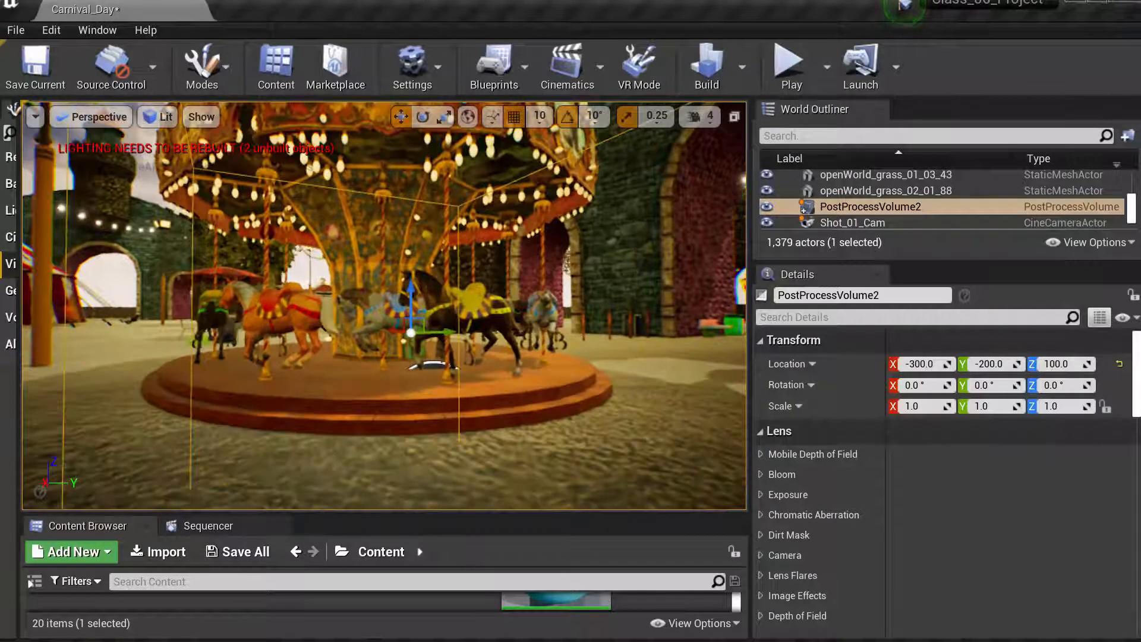
key("w")
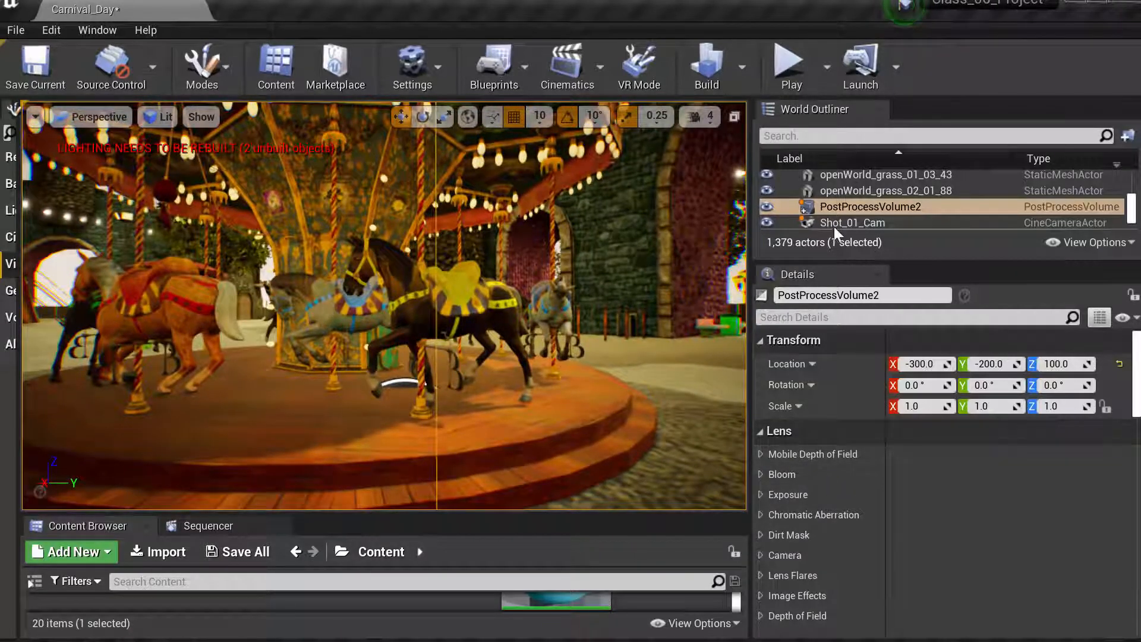
- Open the post process volume's Ambient Occlusion settings and enable the Intensity and Radius overrides
left_click(882, 212)
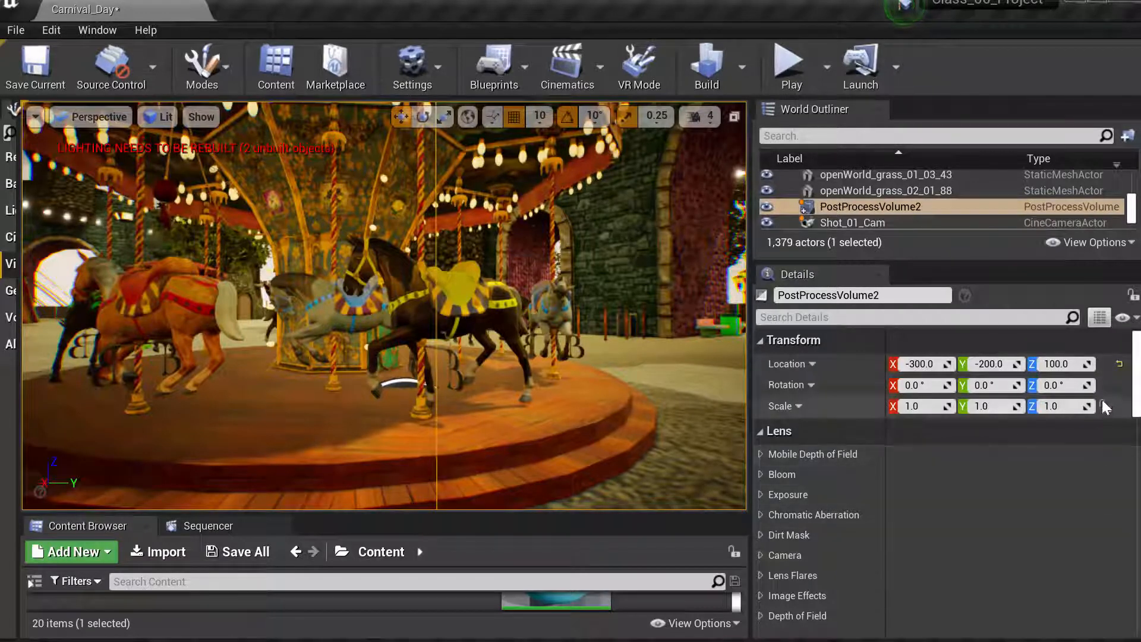
scroll(1137, 402, "down", 3)
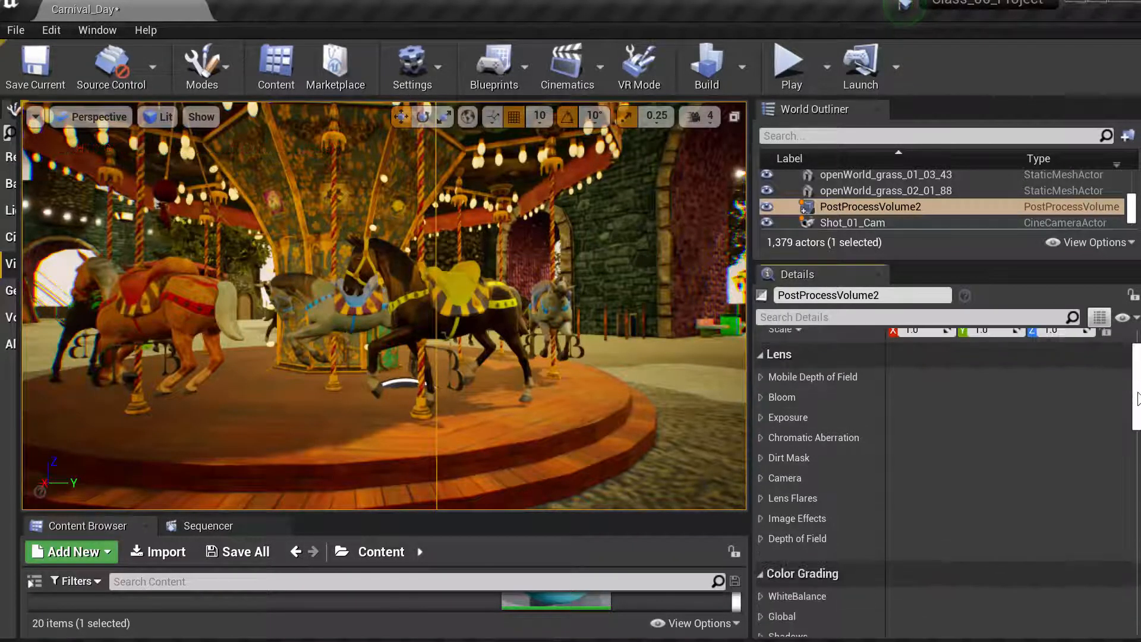
scroll(1137, 402, "up", 3)
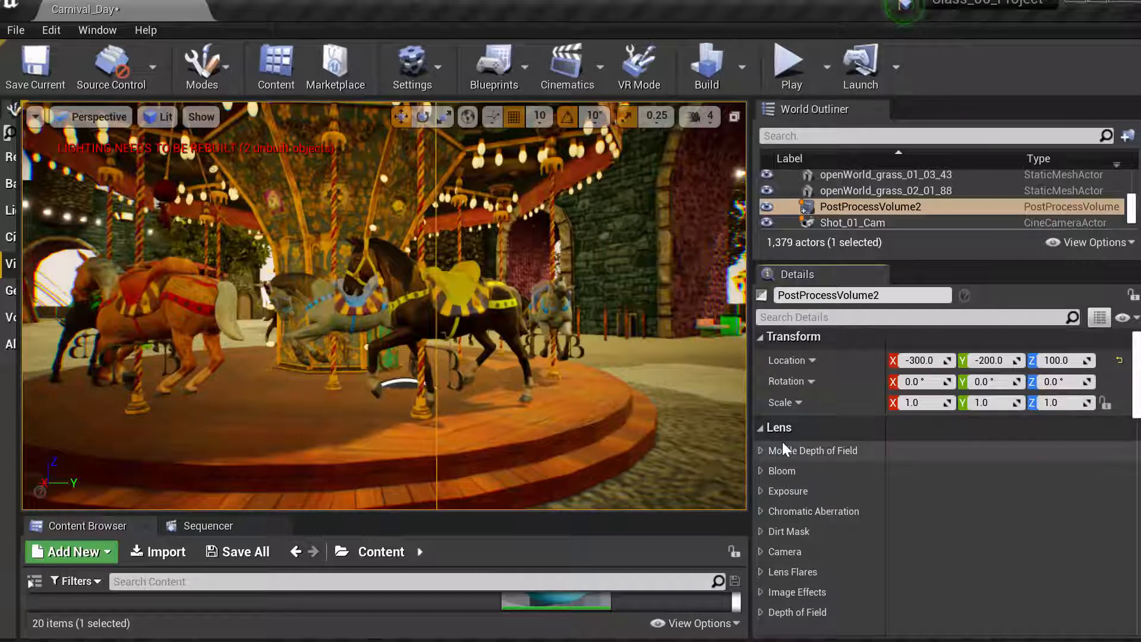
left_click(760, 432)
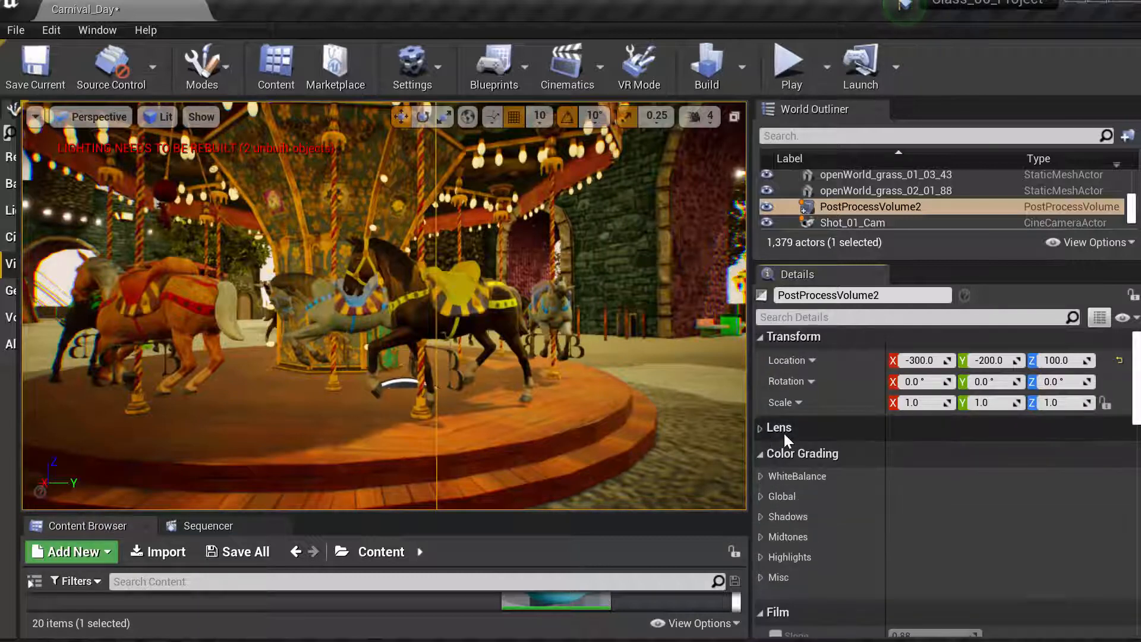
scroll(1137, 429, "down", 3)
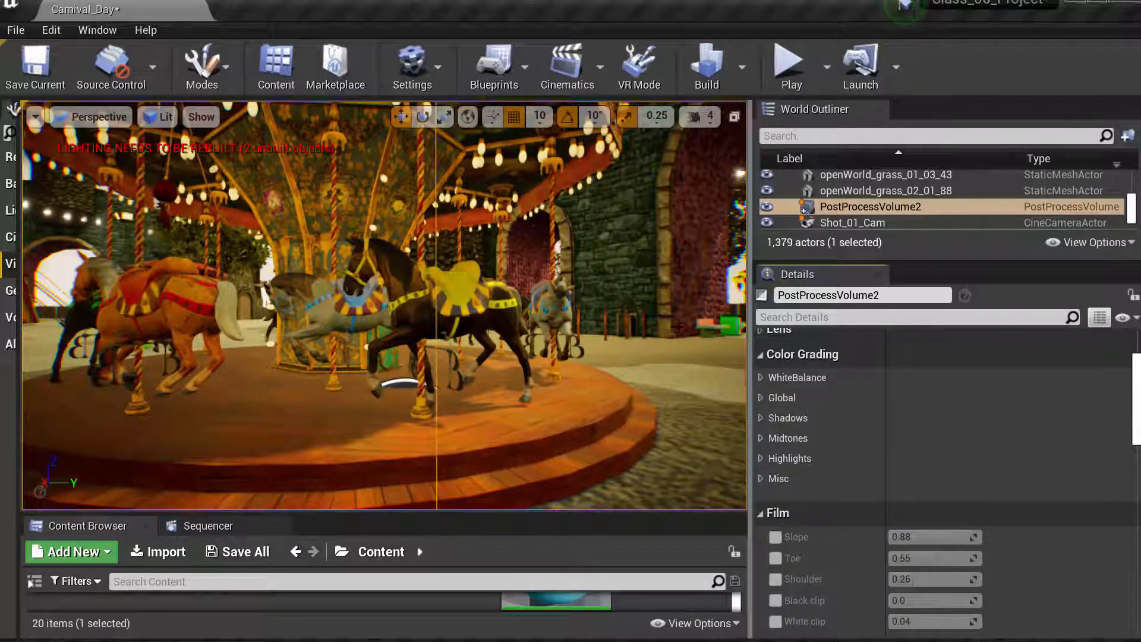
left_click(758, 356)
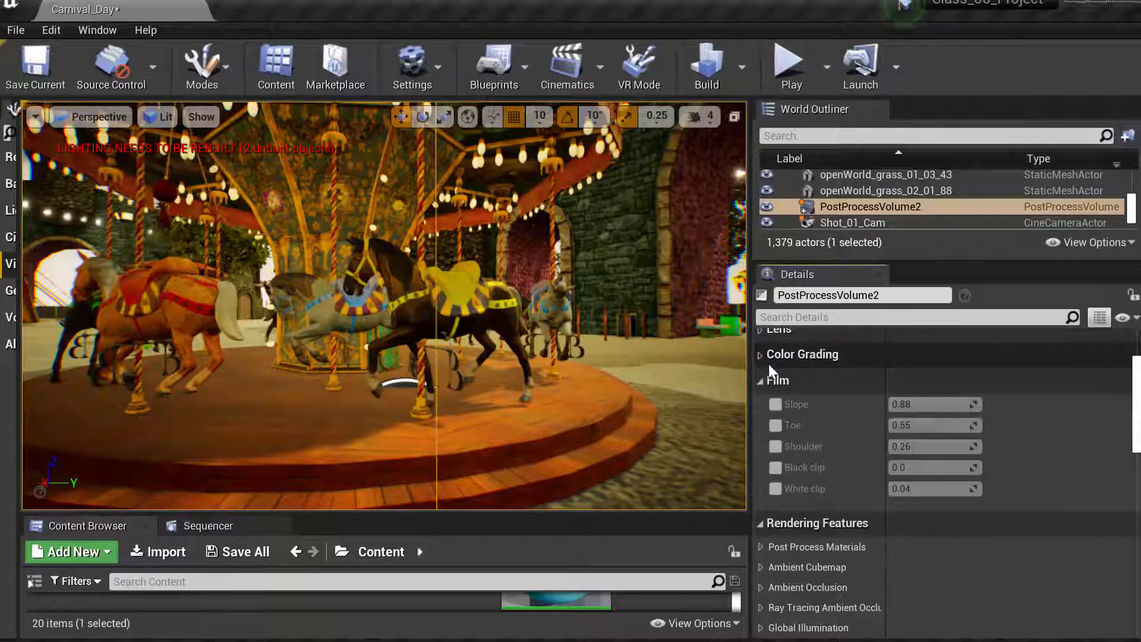
left_click(762, 384)
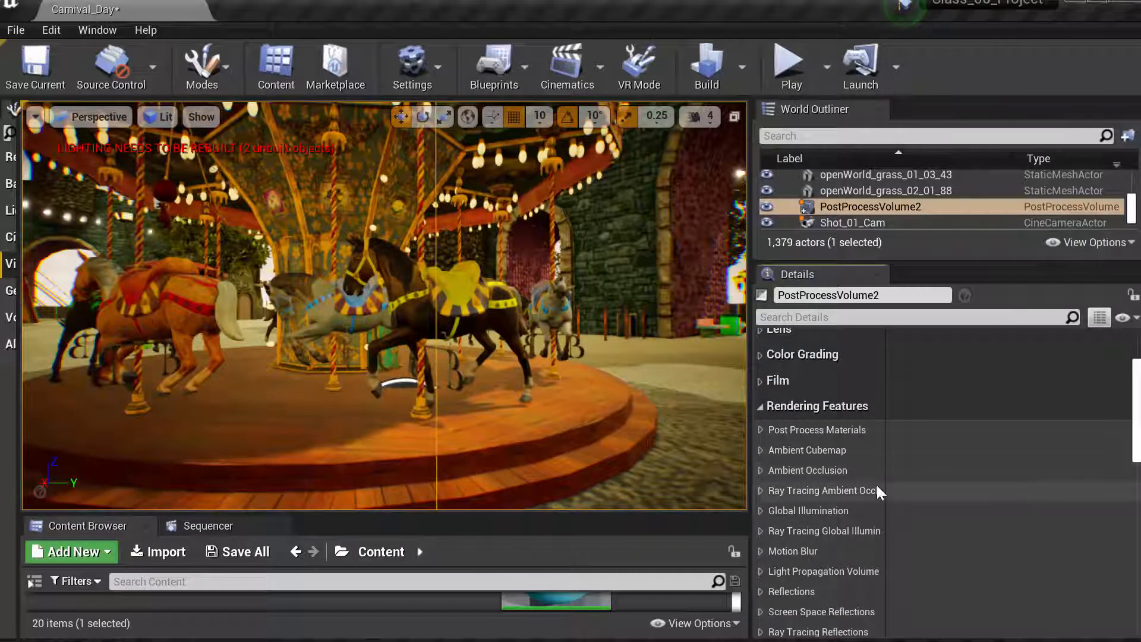
left_click(761, 471)
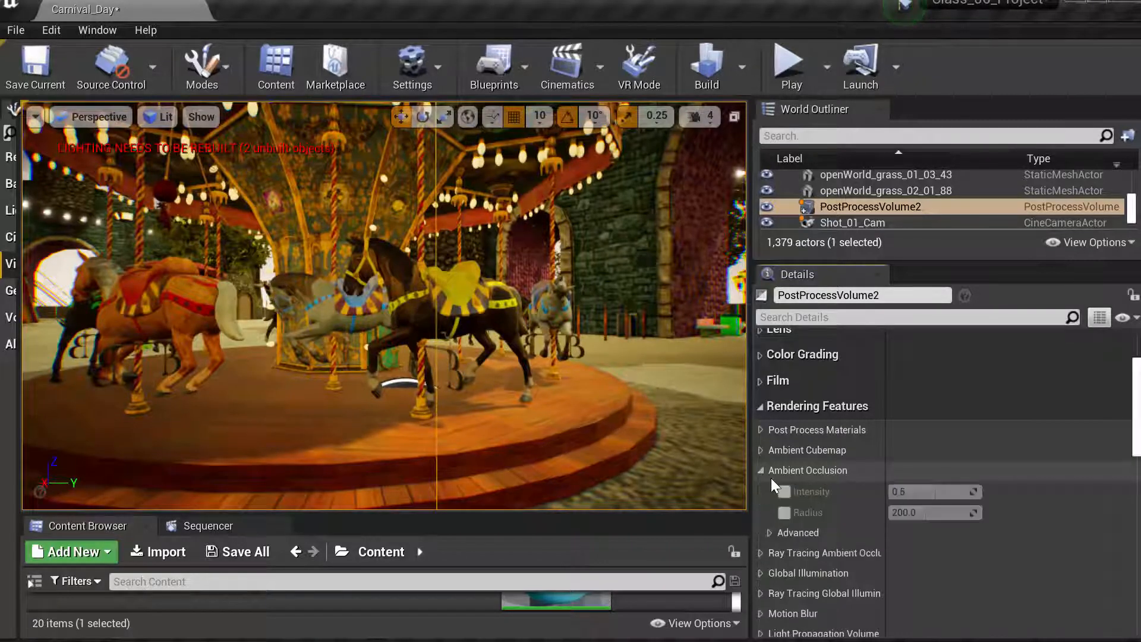
left_click(785, 493)
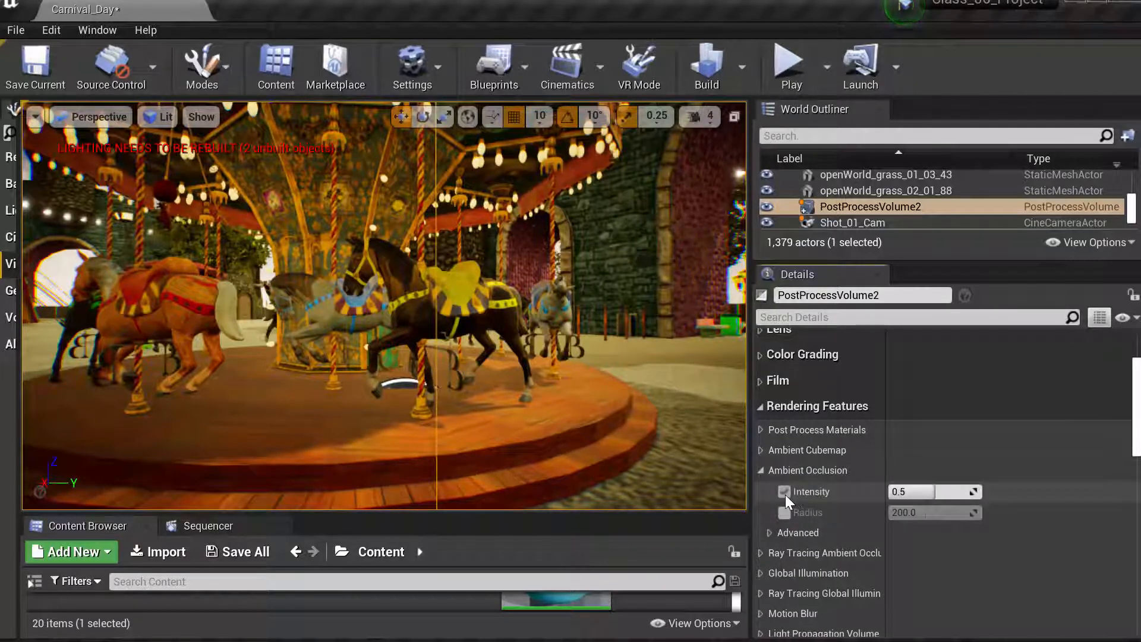
left_click(785, 512)
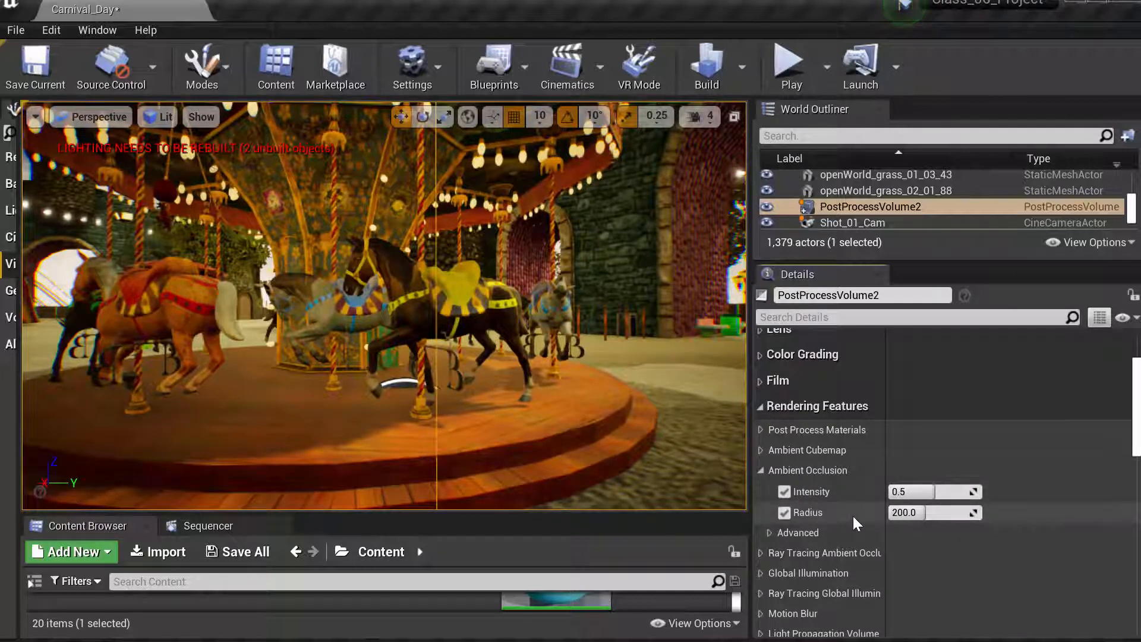
- Adjust the ambient occlusion intensity to about 0.65 and set the radius to 30
left_click_drag(930, 490, 931, 490)
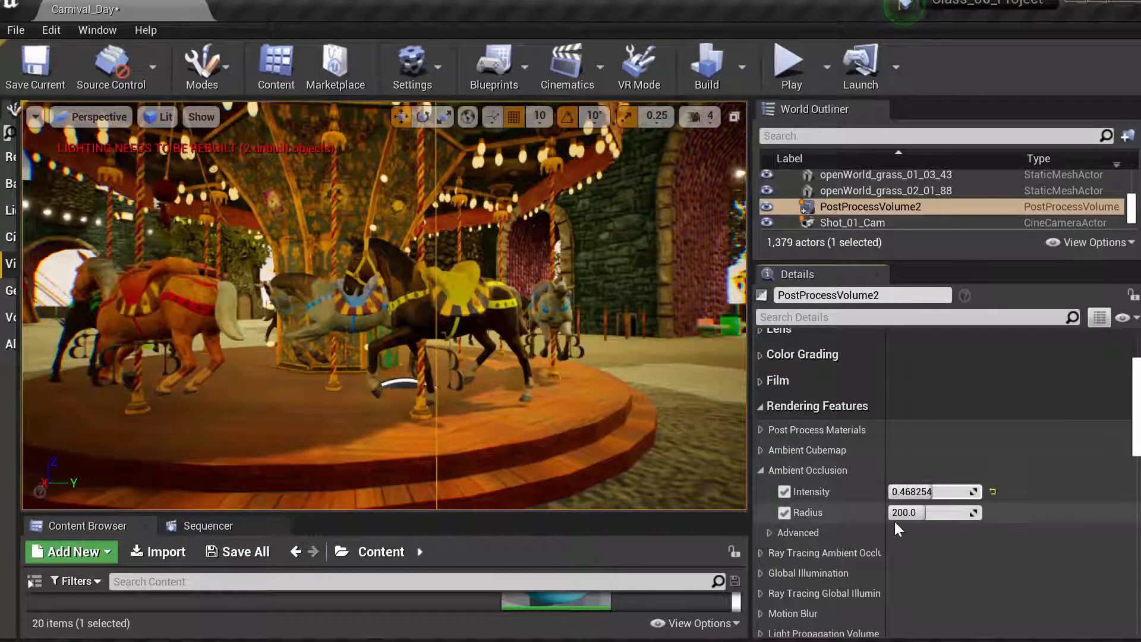
mouse_move(932, 494)
left_mouse_down()
mouse_move(981, 492)
mouse_move(910, 492)
mouse_move(976, 492)
mouse_move(955, 492)
left_mouse_up()
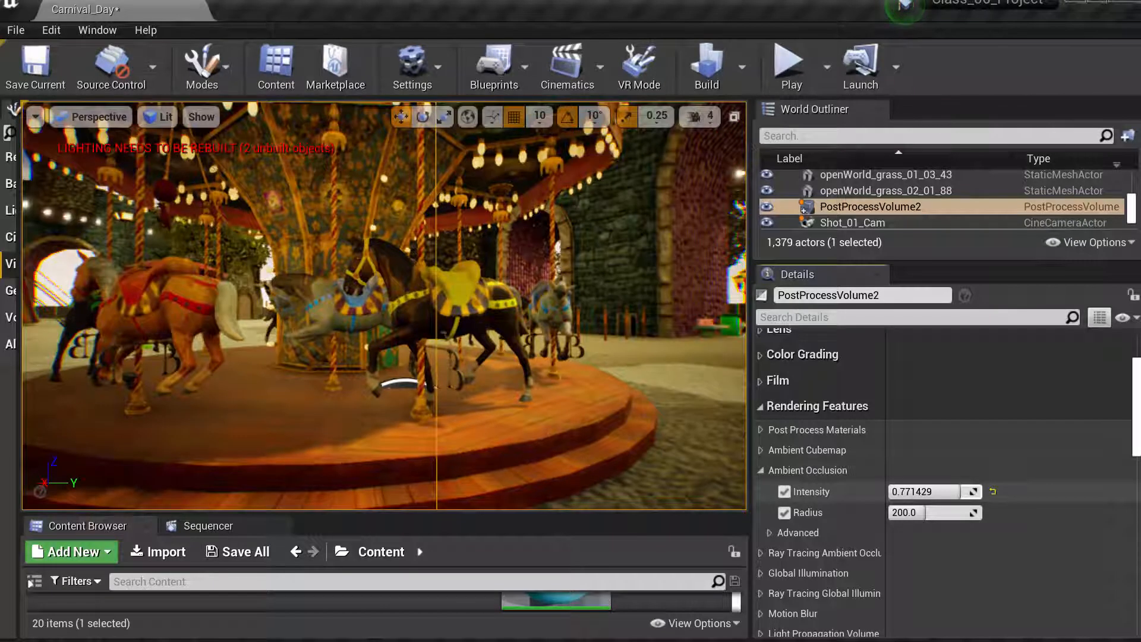
left_click_drag(931, 512, 899, 512)
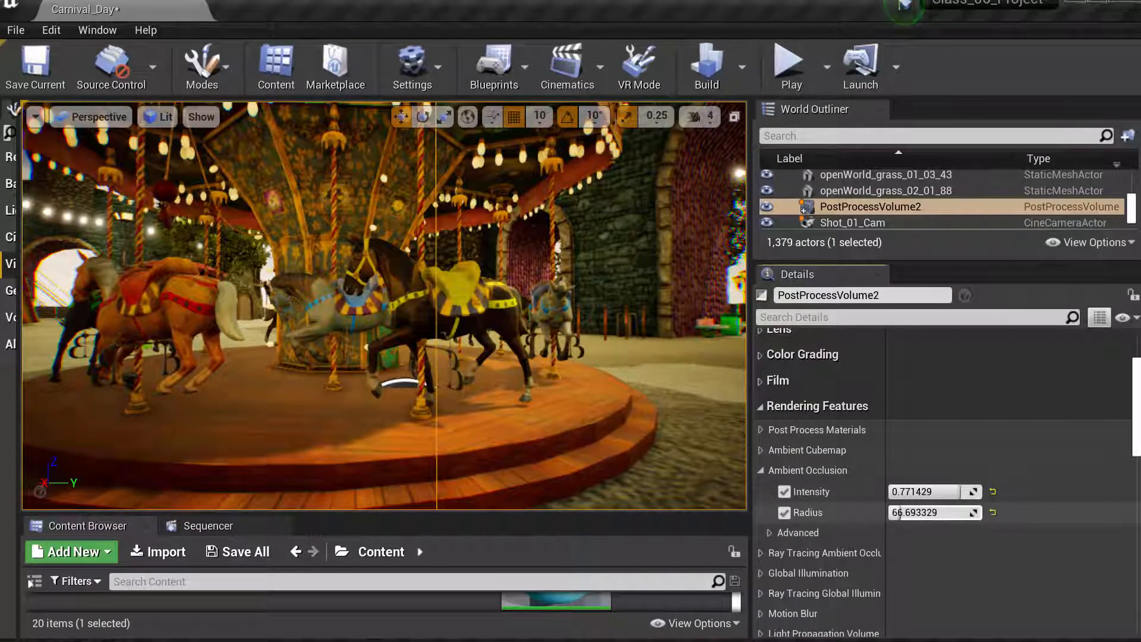
mouse_move(957, 491)
left_mouse_down()
mouse_move(929, 492)
mouse_move(949, 491)
left_mouse_up()
left_click(920, 512)
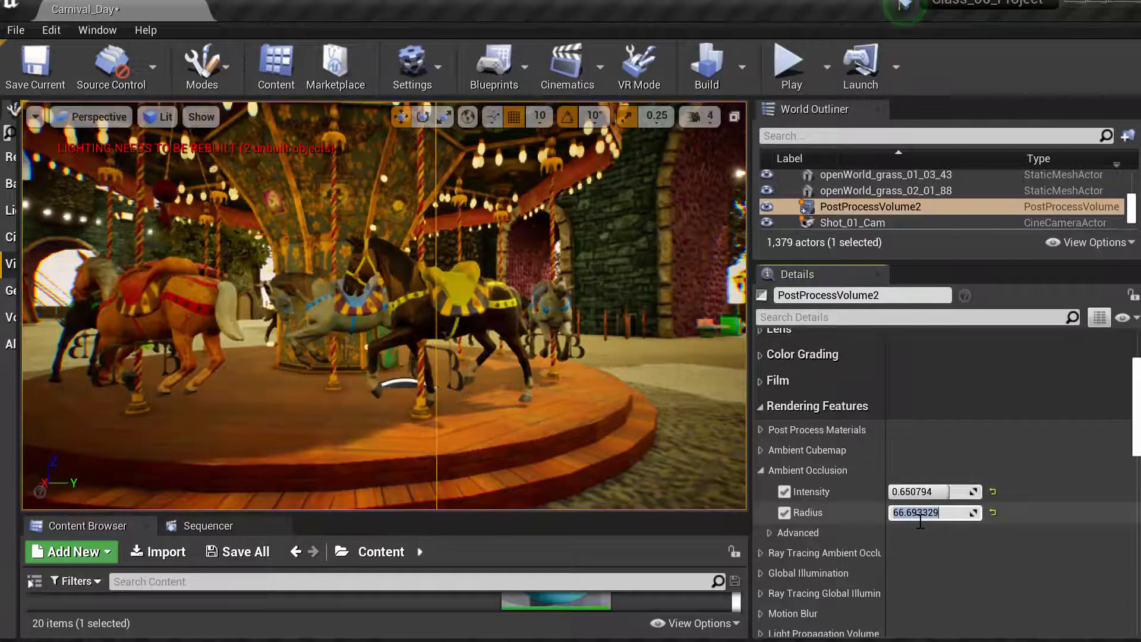
type("30.0")
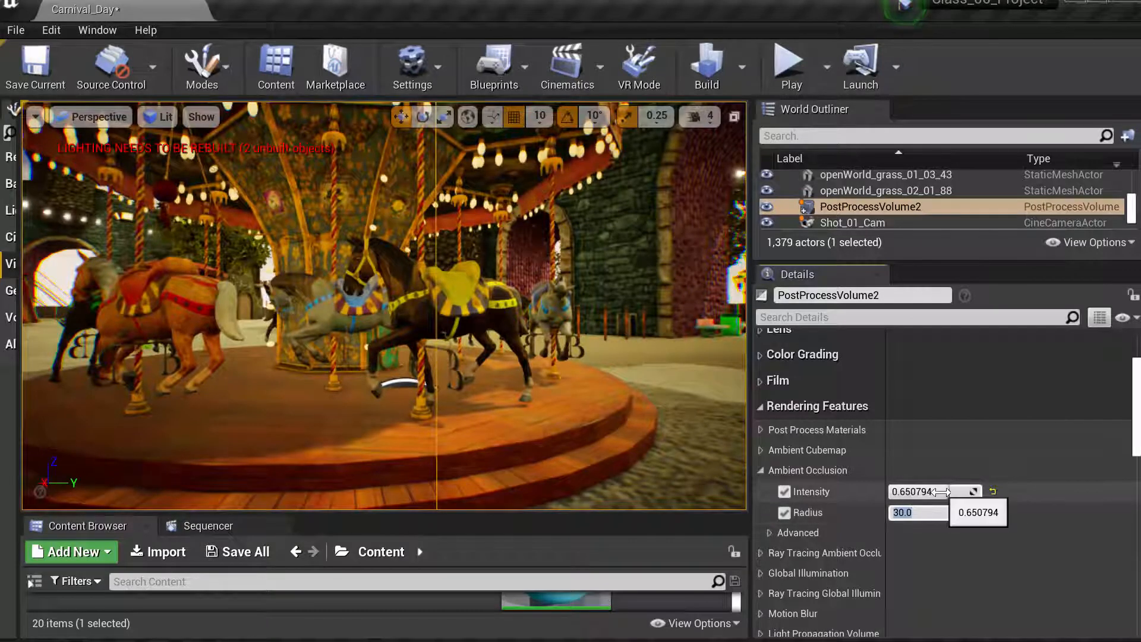
- Raise the ambient occlusion intensity to about 0.79 and set the radius to 10
left_click_drag(933, 491, 953, 491)
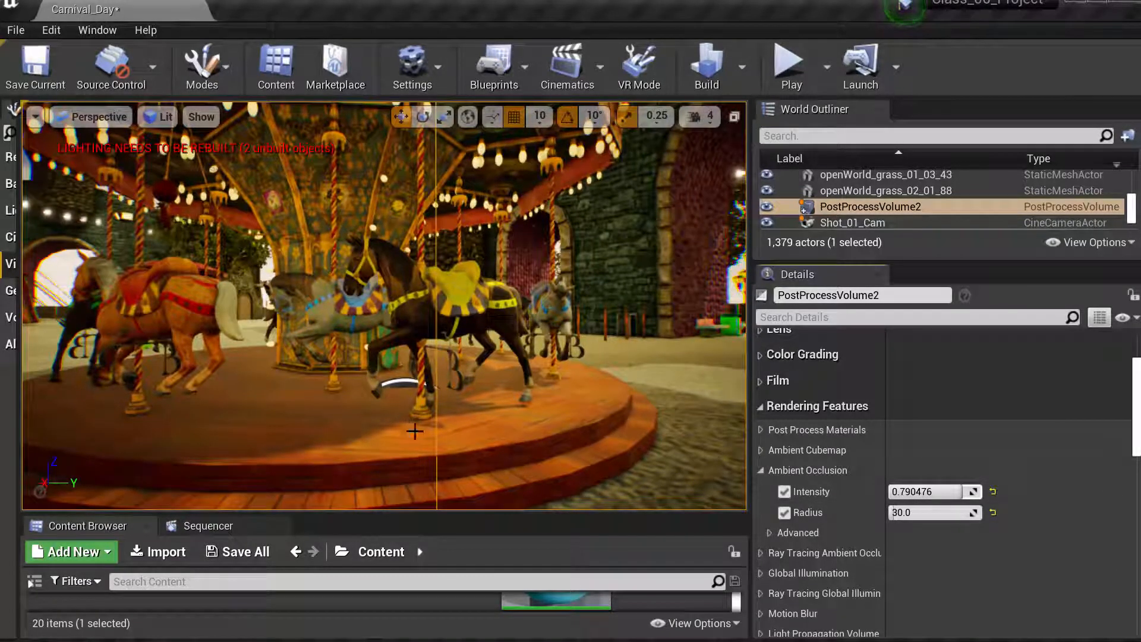
left_click(918, 513)
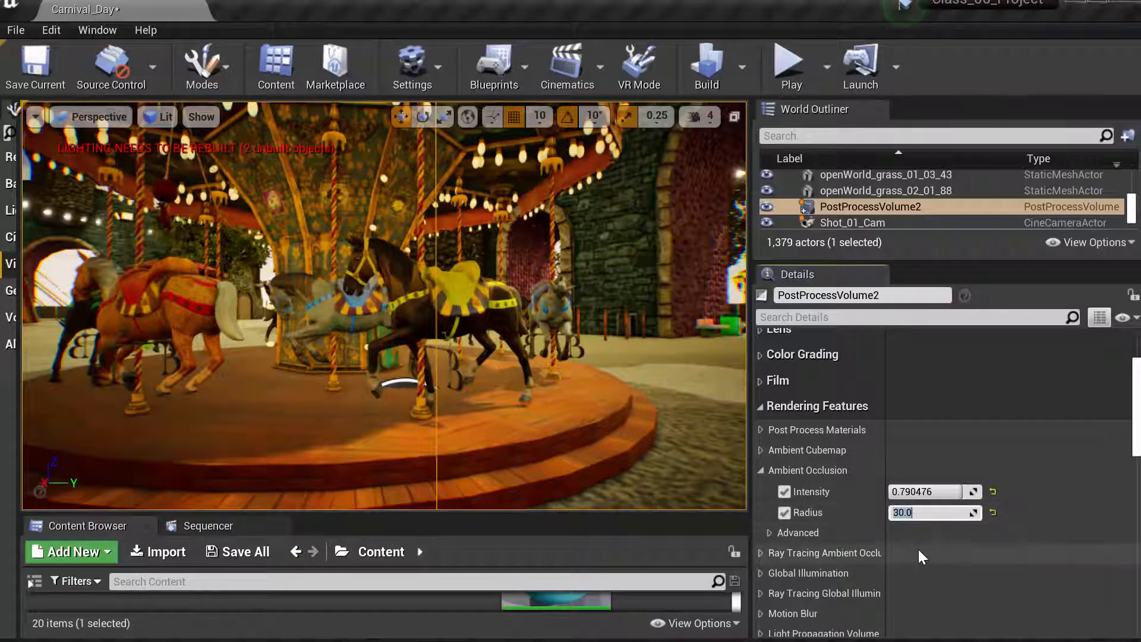
type("10")
key("Return")
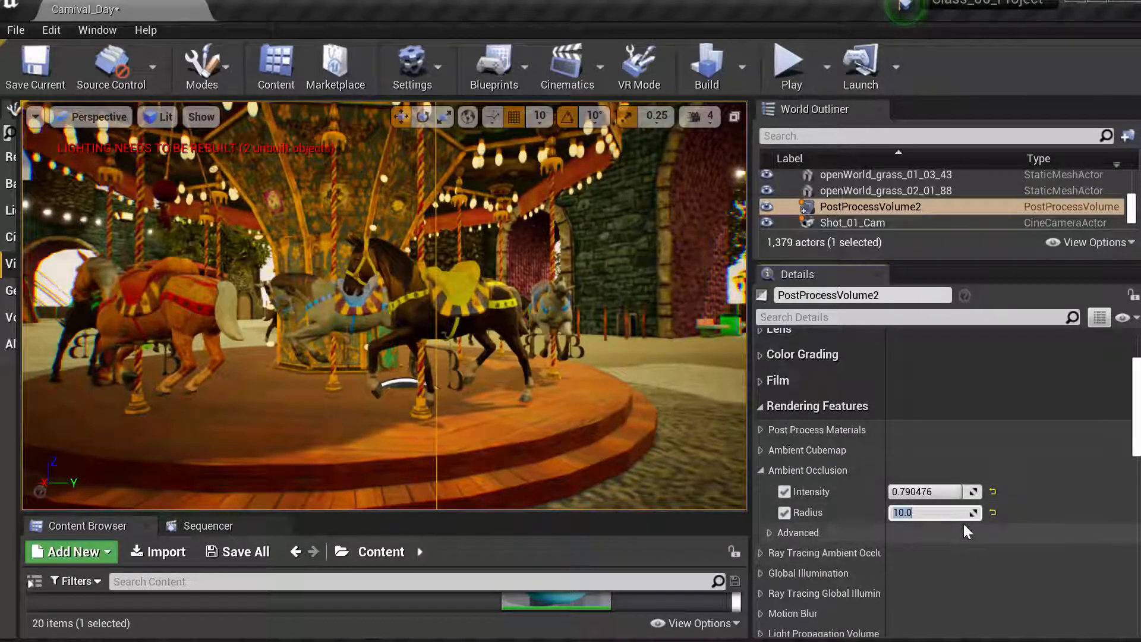
- Set the ambient occlusion radius to 5 and fine-tune the intensity to about 0.79
mouse_move(951, 491)
left_mouse_down()
mouse_move(930, 492)
mouse_move(962, 492)
mouse_move(948, 492)
left_mouse_up()
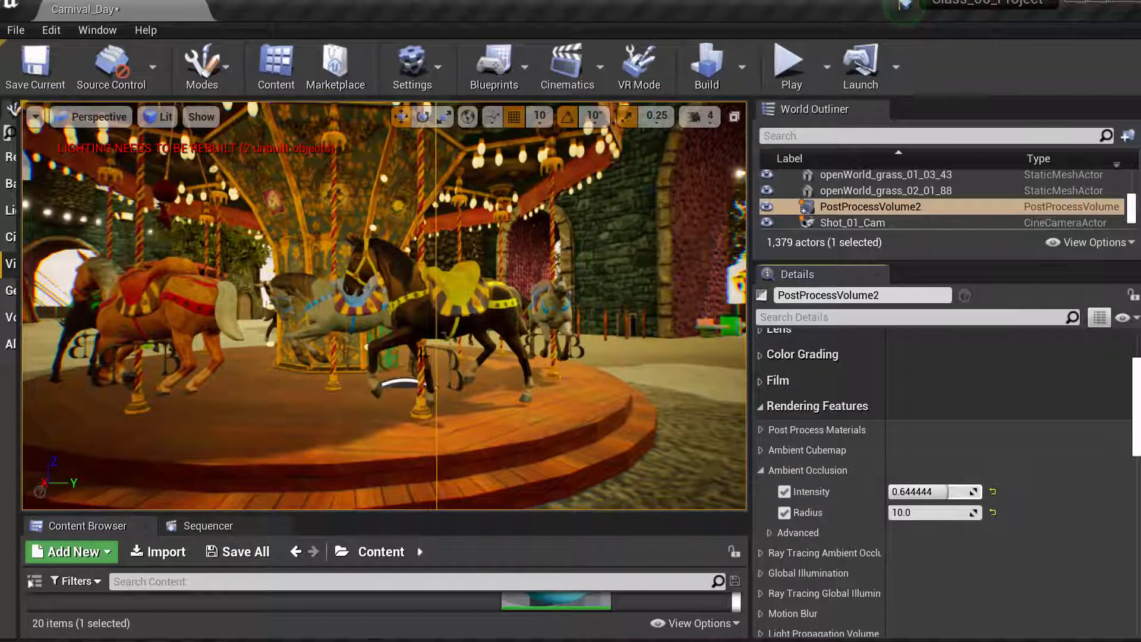
left_click_drag(950, 491, 962, 491)
left_click(919, 512)
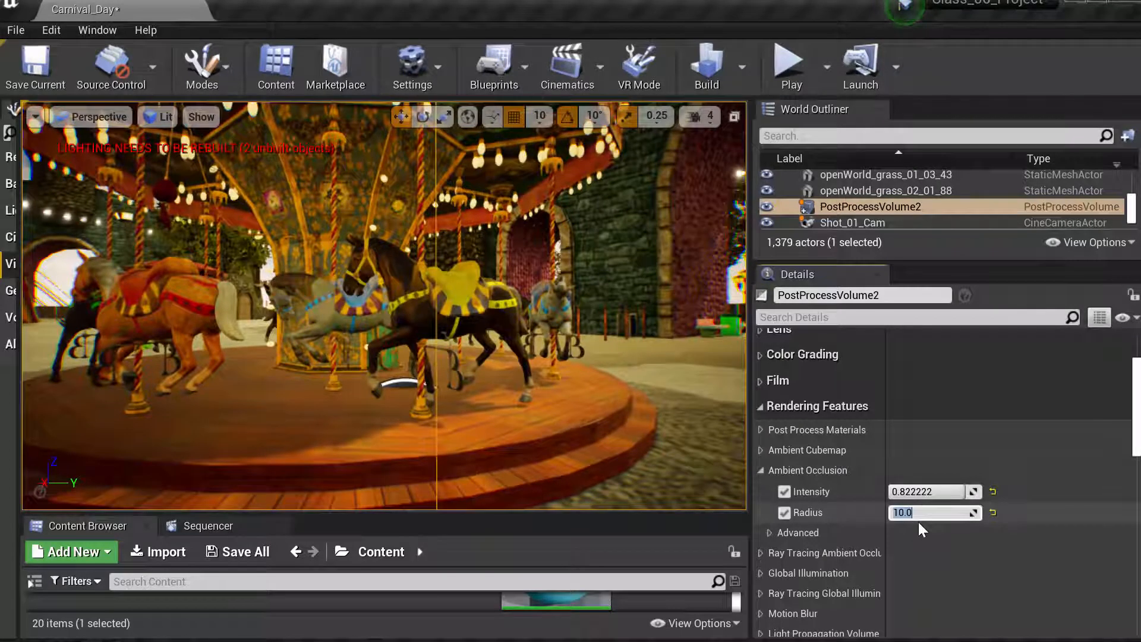
mouse_move(946, 491)
left_mouse_down()
mouse_move(915, 491)
mouse_move(964, 491)
left_mouse_up()
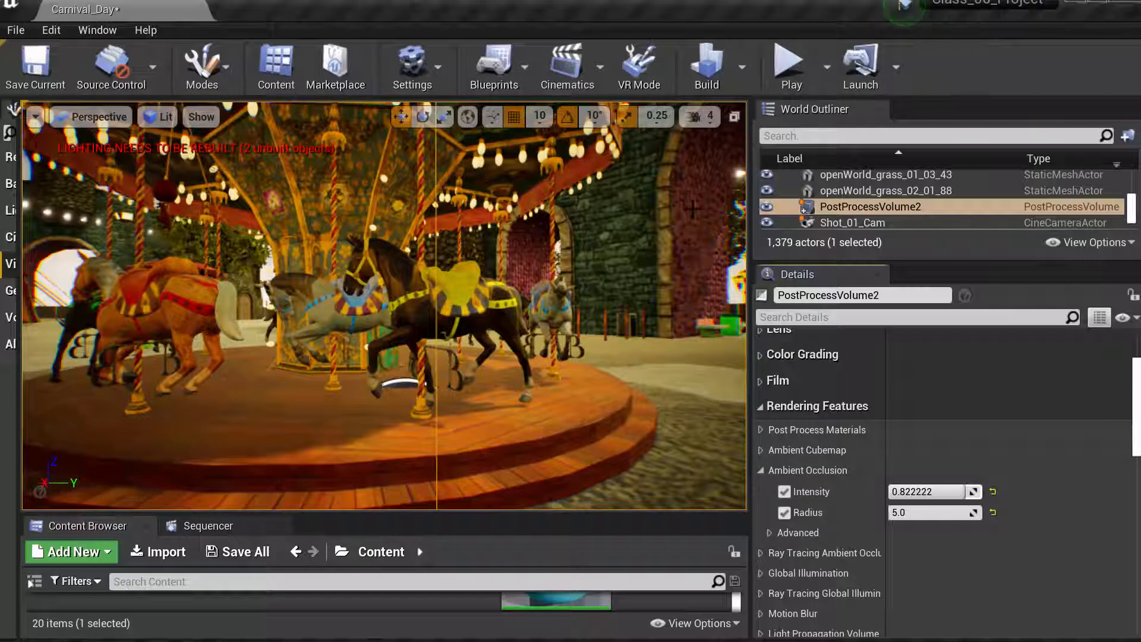
mouse_move(951, 492)
left_mouse_down()
mouse_move(926, 491)
mouse_move(959, 491)
left_mouse_up()
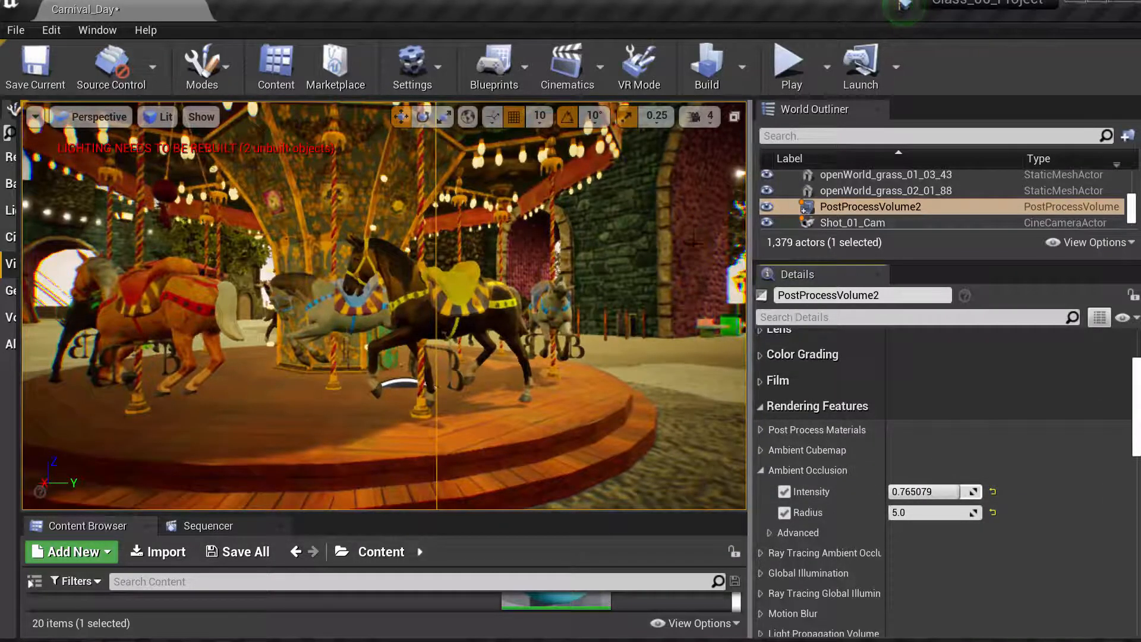
mouse_move(957, 492)
left_mouse_down()
mouse_move(918, 491)
mouse_move(960, 492)
left_mouse_up()
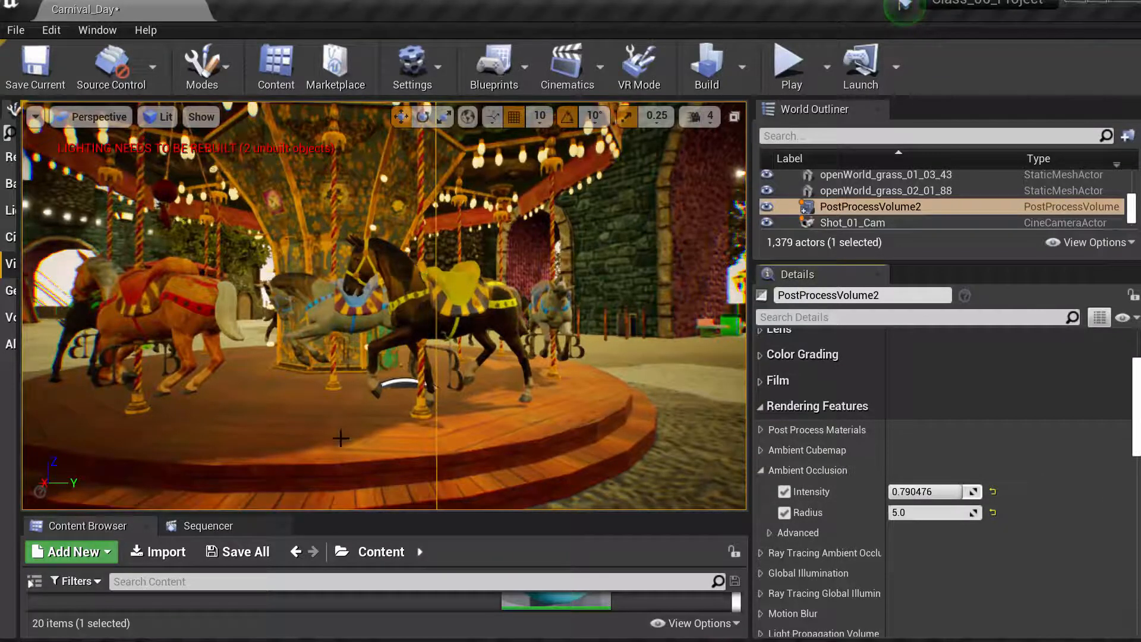
- Orbit around the carousel to preview the ambient occlusion effect
left_click_drag(340, 419, 357, 498)
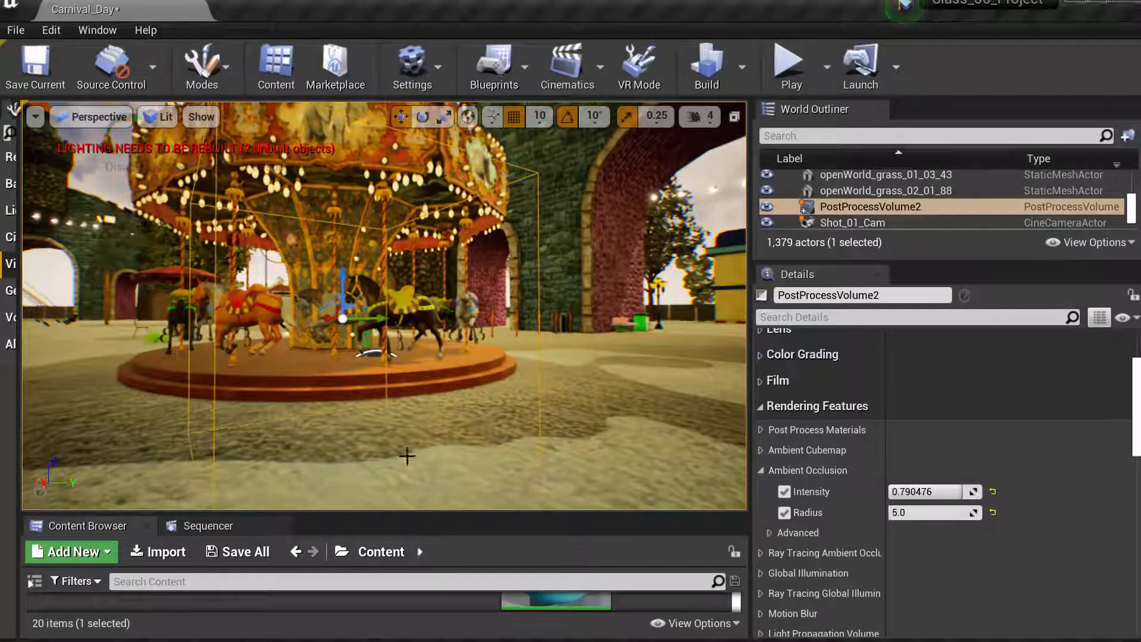
left_click_drag(457, 383, 457, 328)
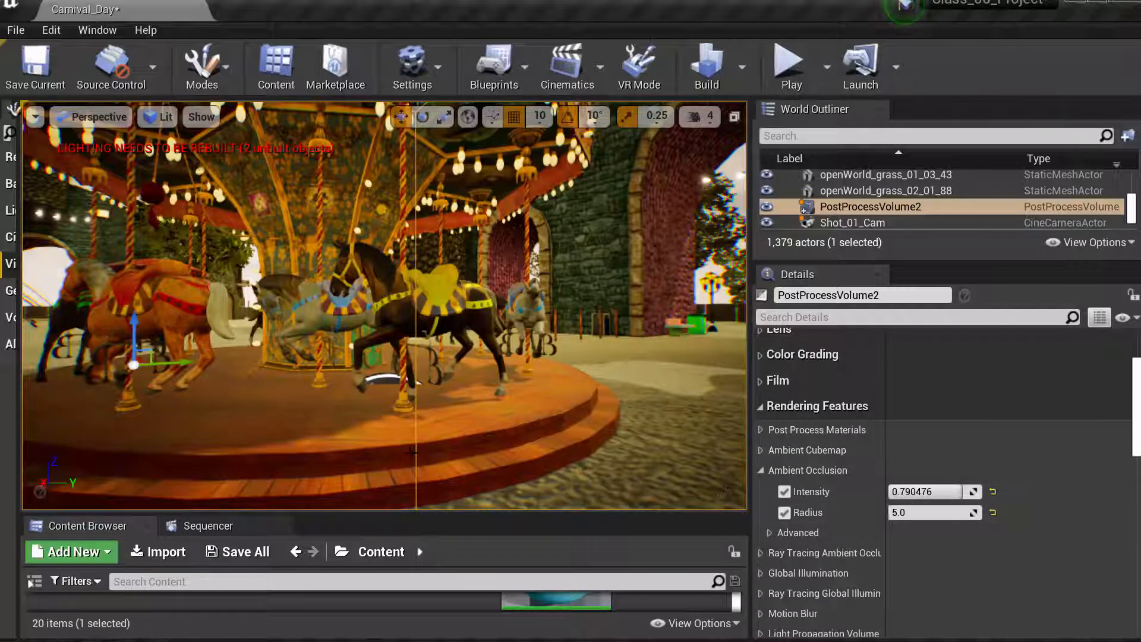
right_click_drag(381, 409, 335, 410)
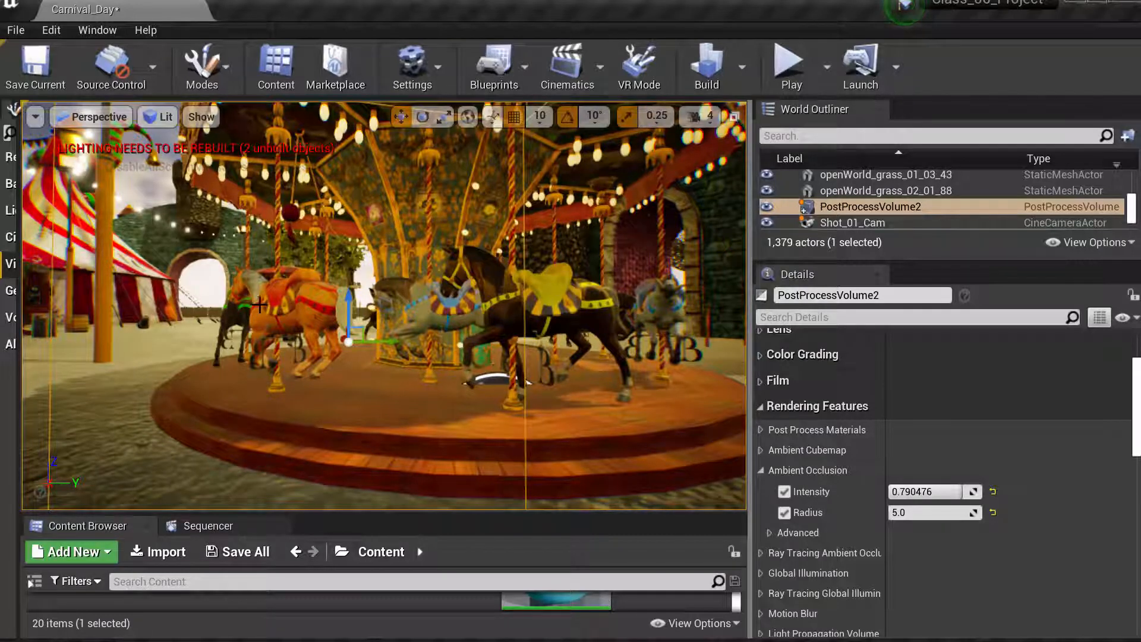
- Enable Infinite Extent (Unbound) in the volume's Post Process Volume Settings
mouse_move(1137, 410)
left_mouse_down()
mouse_move(1137, 571)
mouse_move(1137, 502)
left_mouse_up()
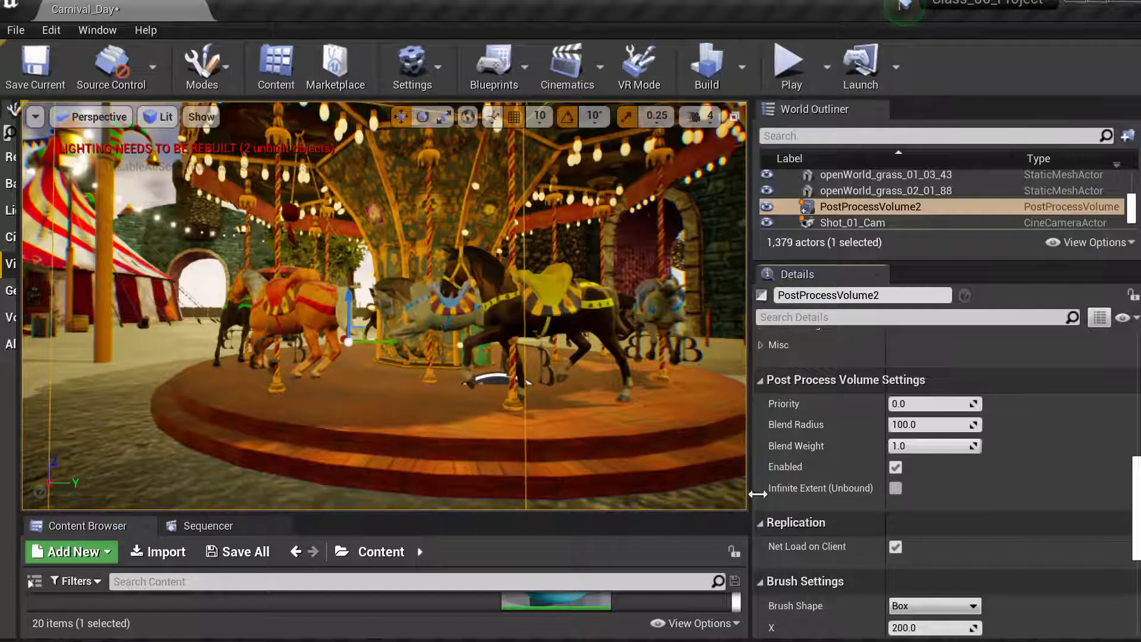
left_click(896, 491)
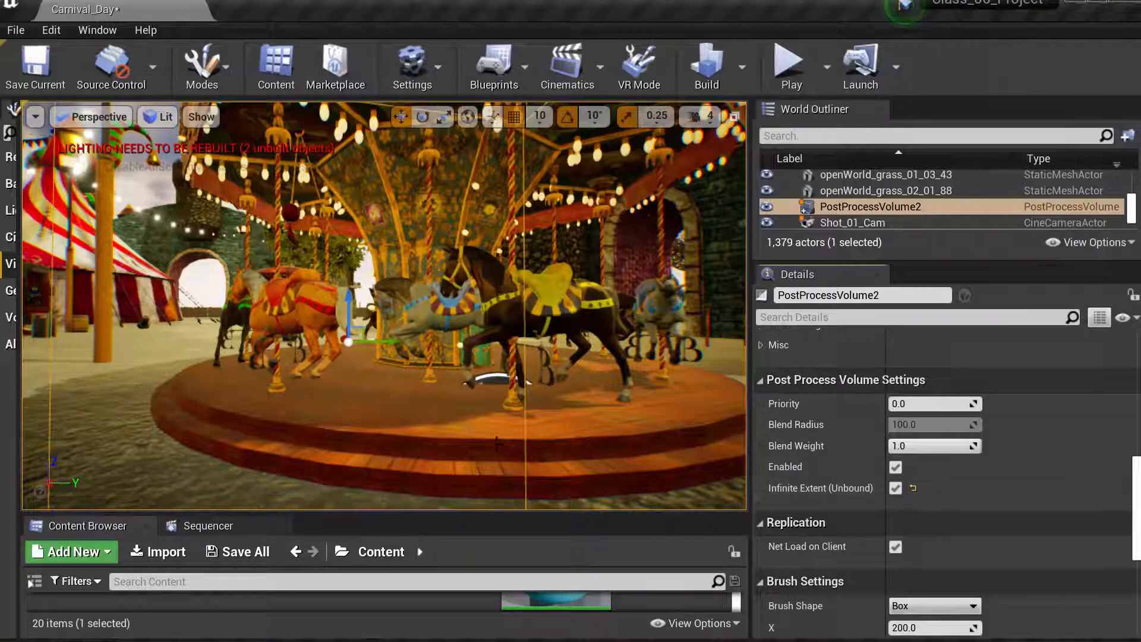
mouse_move(393, 401)
right_mouse_down()
mouse_move(404, 403)
mouse_move(394, 401)
right_mouse_up()
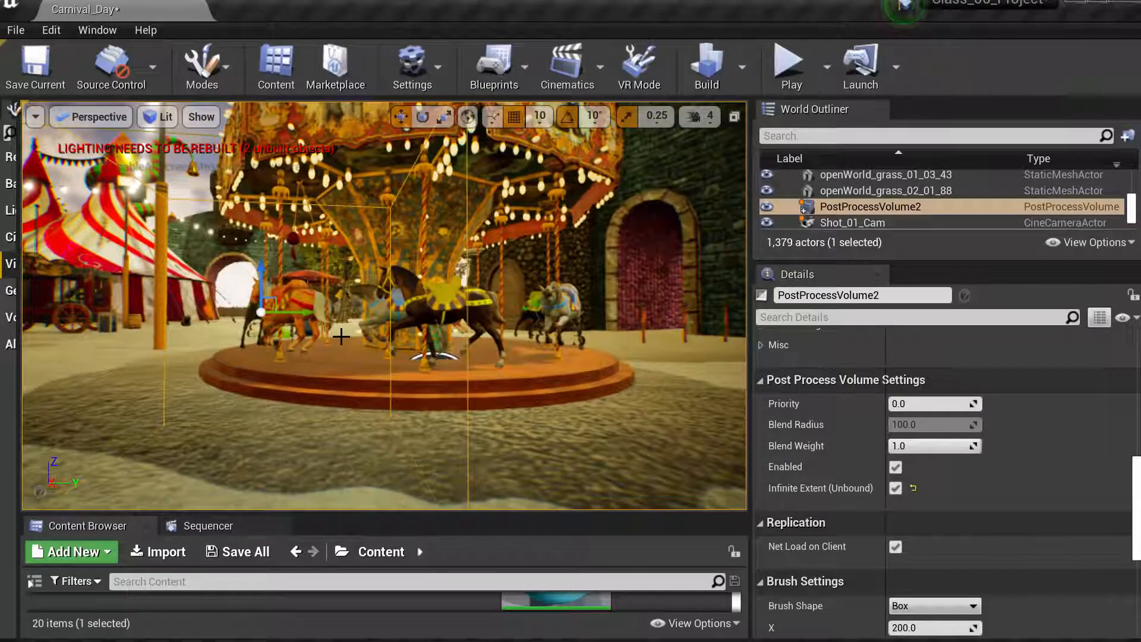
mouse_move(341, 336)
right_mouse_down()
mouse_move(350, 337)
mouse_move(334, 336)
right_mouse_up()
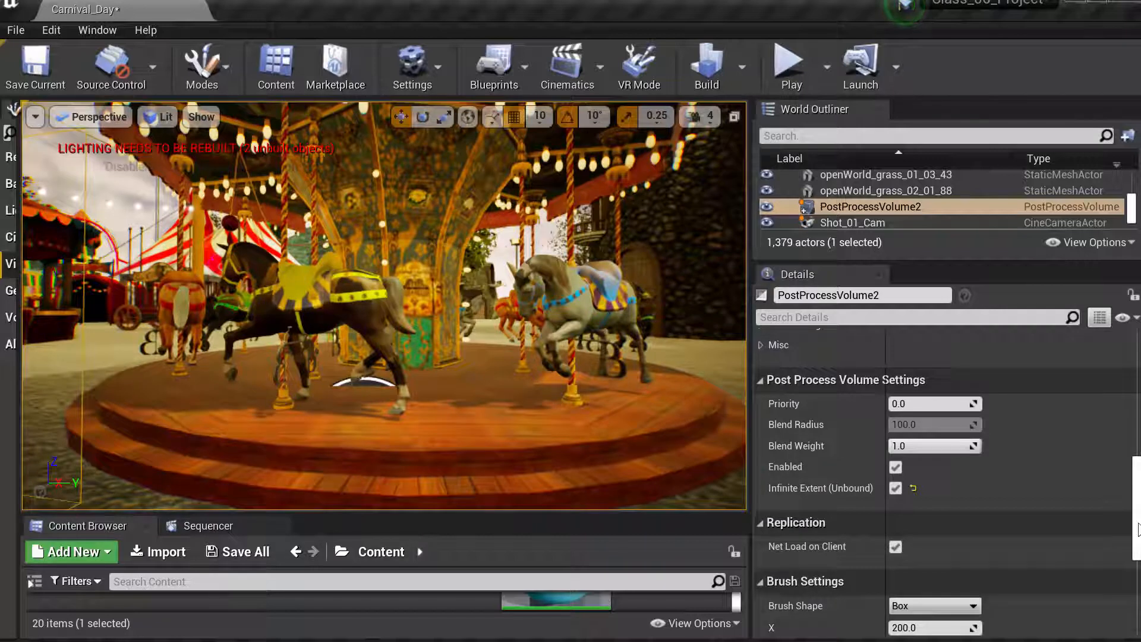
- Lower the ambient occlusion intensity to about 0.76
scroll(1137, 526, "up", 4)
left_click_drag(1136, 456, 1136, 416)
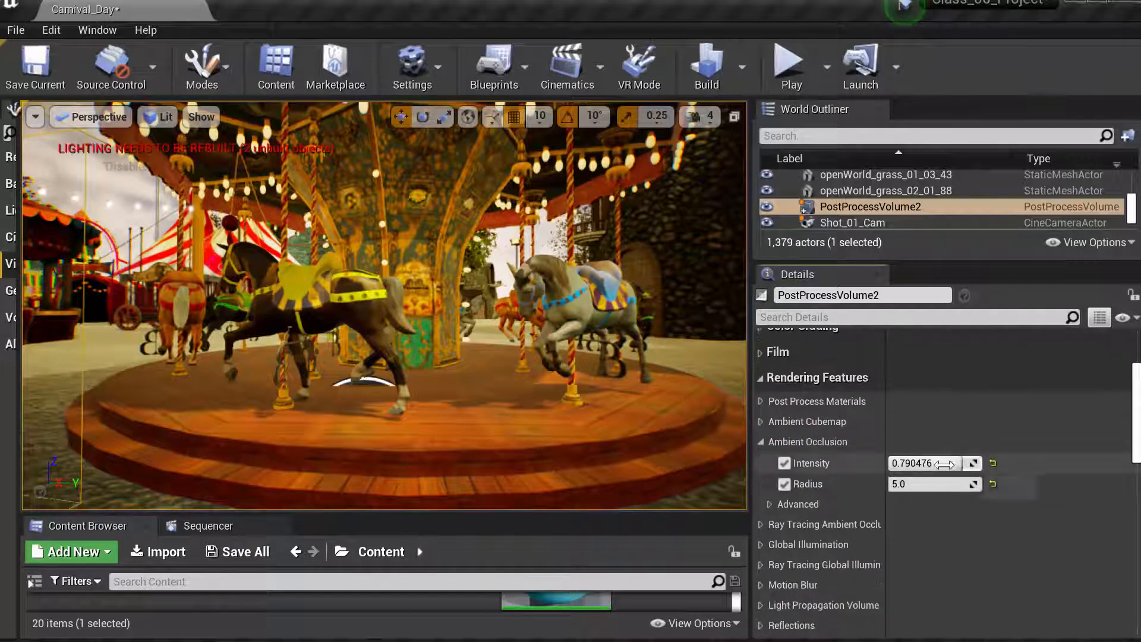
mouse_move(962, 463)
left_mouse_down()
mouse_move(891, 463)
mouse_move(943, 464)
left_mouse_up()
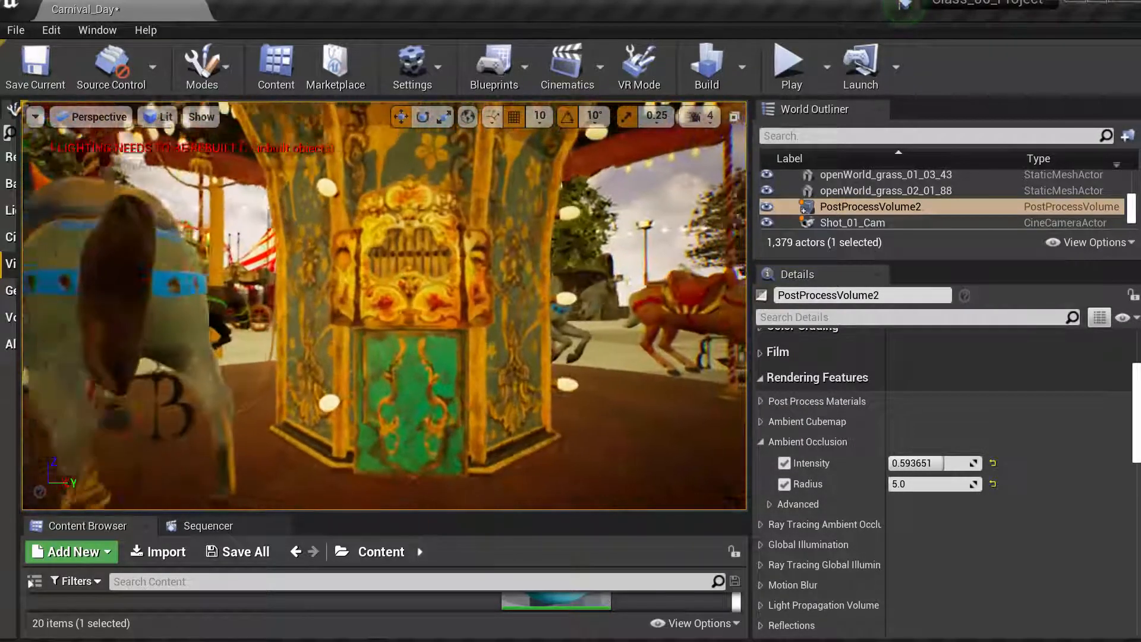
mouse_move(937, 463)
left_mouse_down()
mouse_move(890, 462)
mouse_move(958, 463)
left_mouse_up()
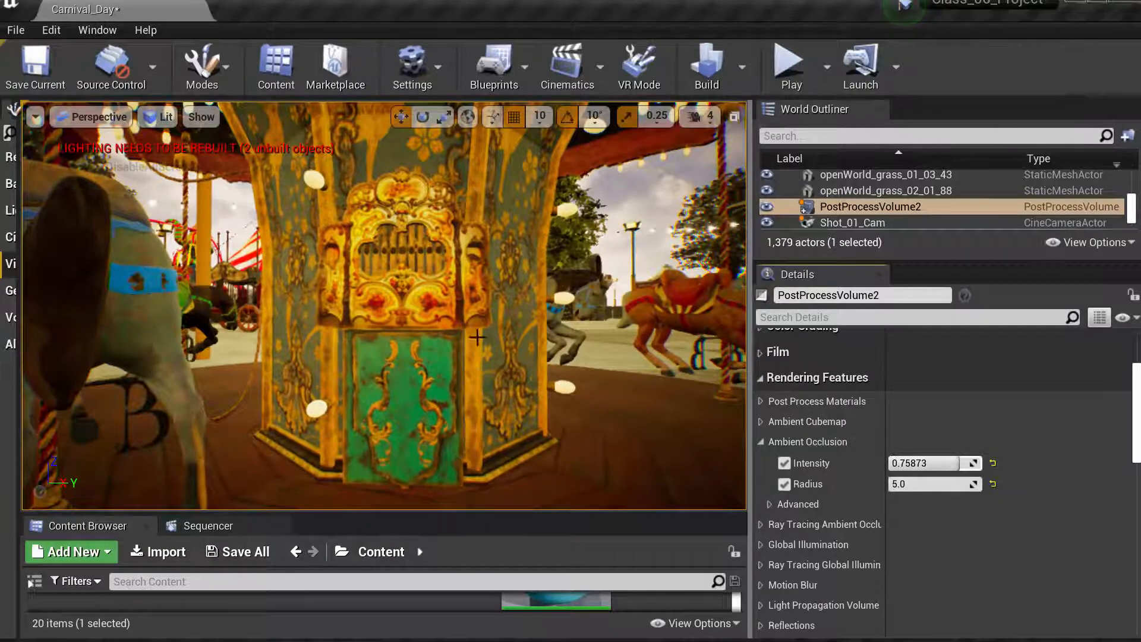
- Move the post process volume upward beside the carousel
key("s")
right_click_drag(478, 336, 438, 310)
key("s")
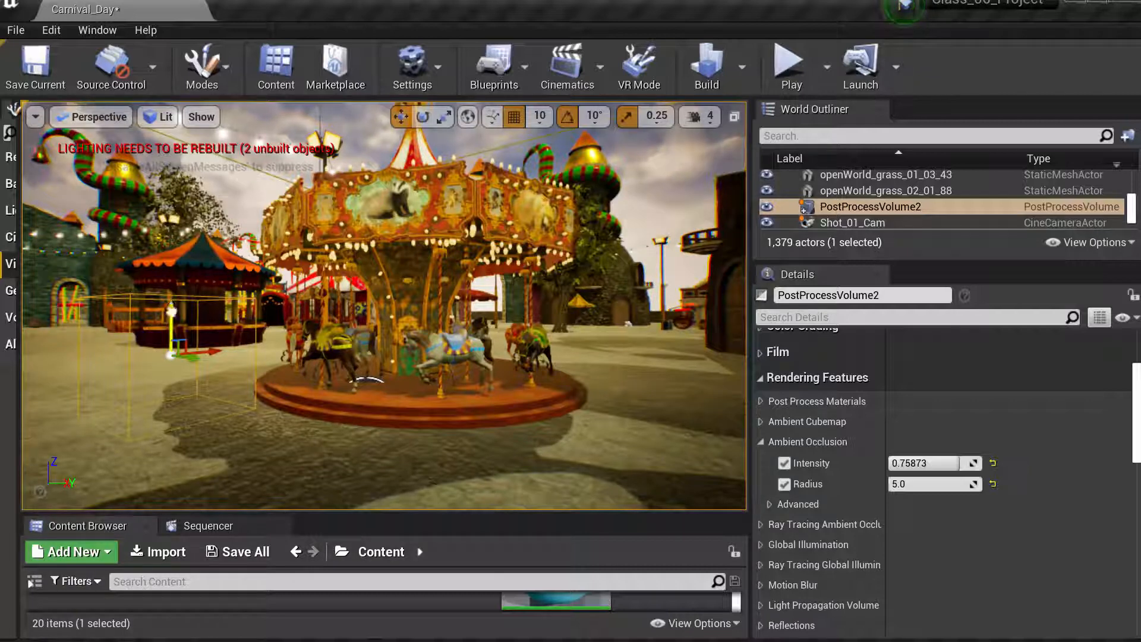
left_click_drag(171, 310, 170, 199)
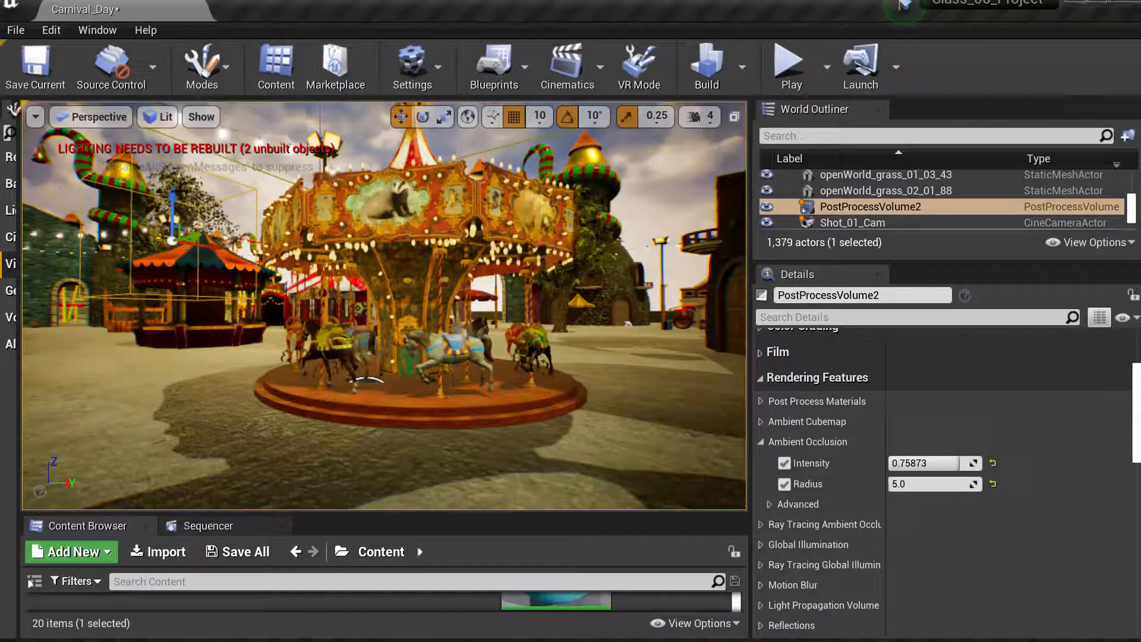
- Place a new Post Process Volume in the street beneath the archway leading to the carousel
left_click(442, 117)
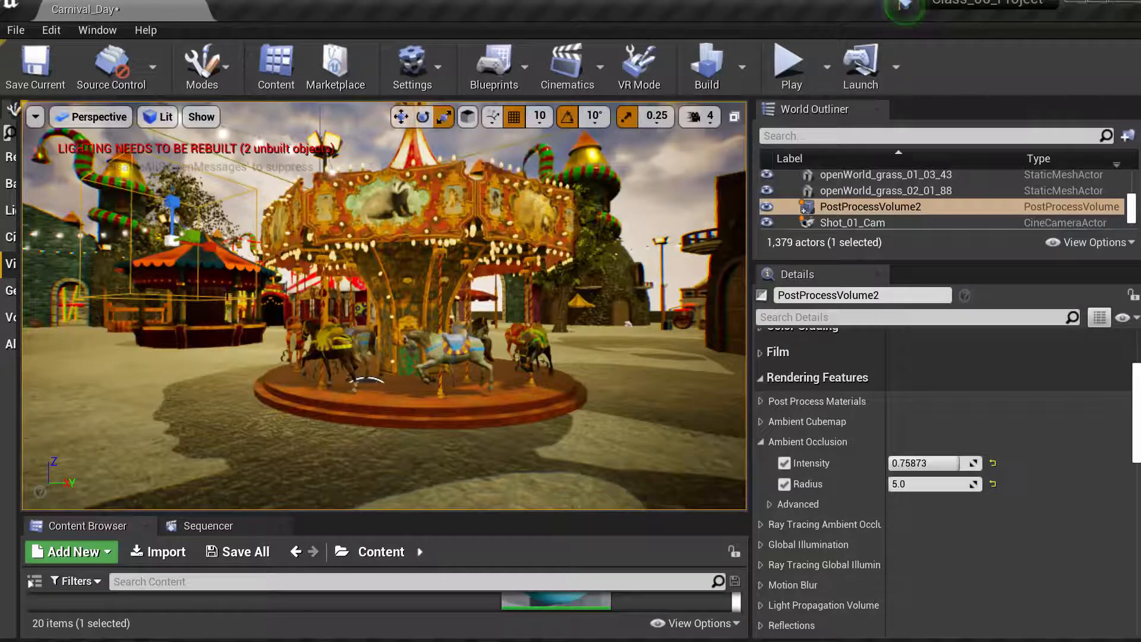
left_click_drag(174, 246, 280, 327)
right_click_drag(370, 307, 397, 305)
right_click_drag(384, 305, 503, 304)
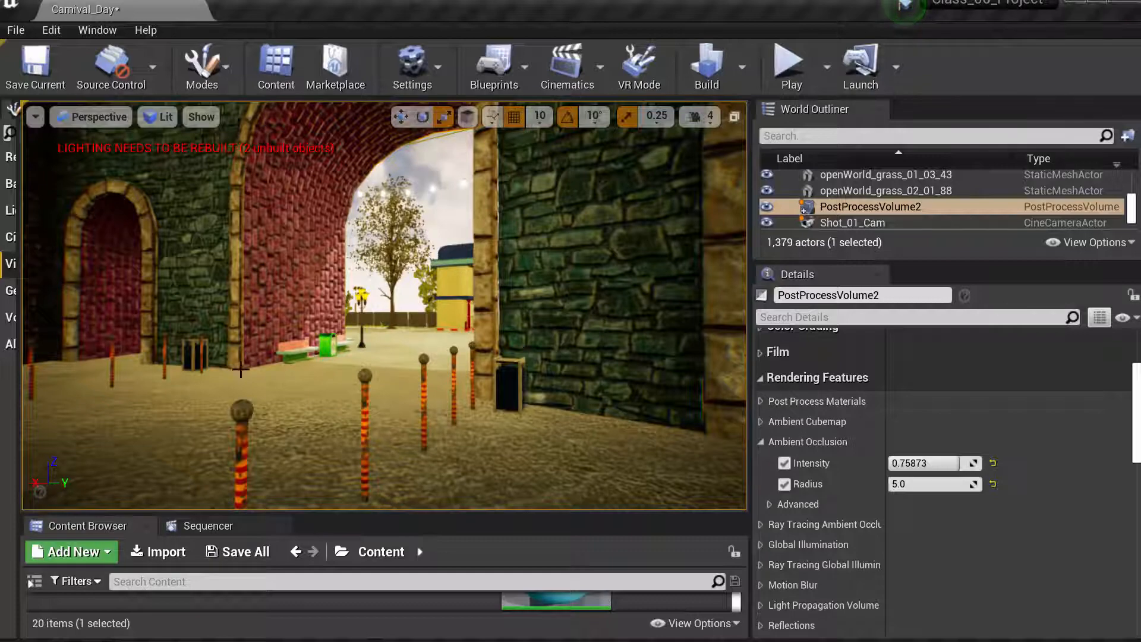
left_click_drag(339, 370, 371, 309)
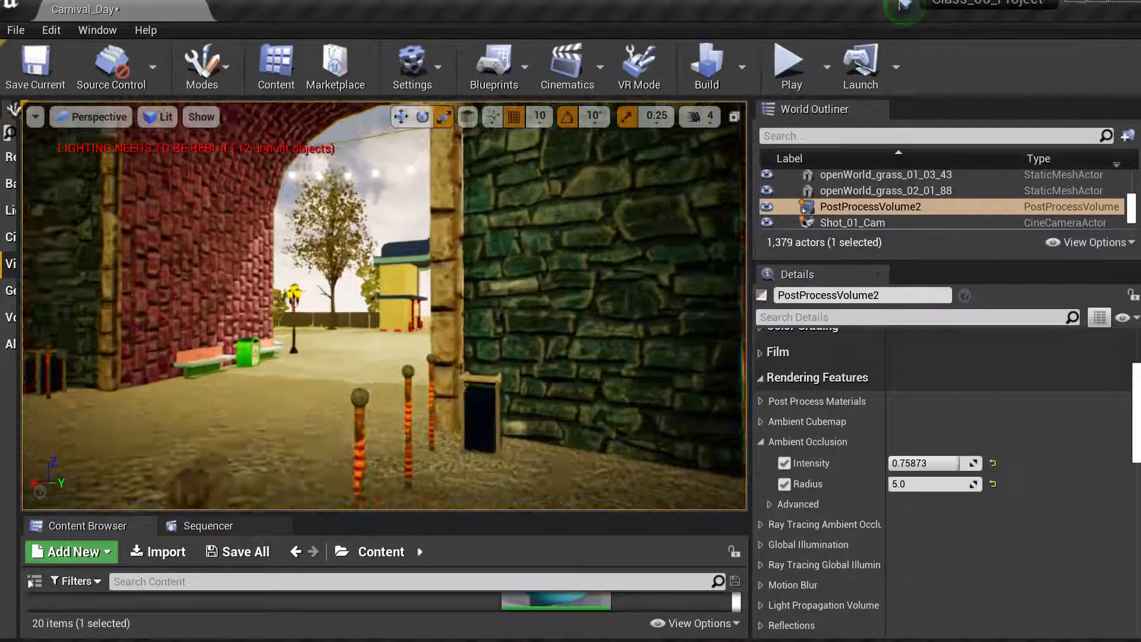
right_click_drag(339, 367, 156, 358)
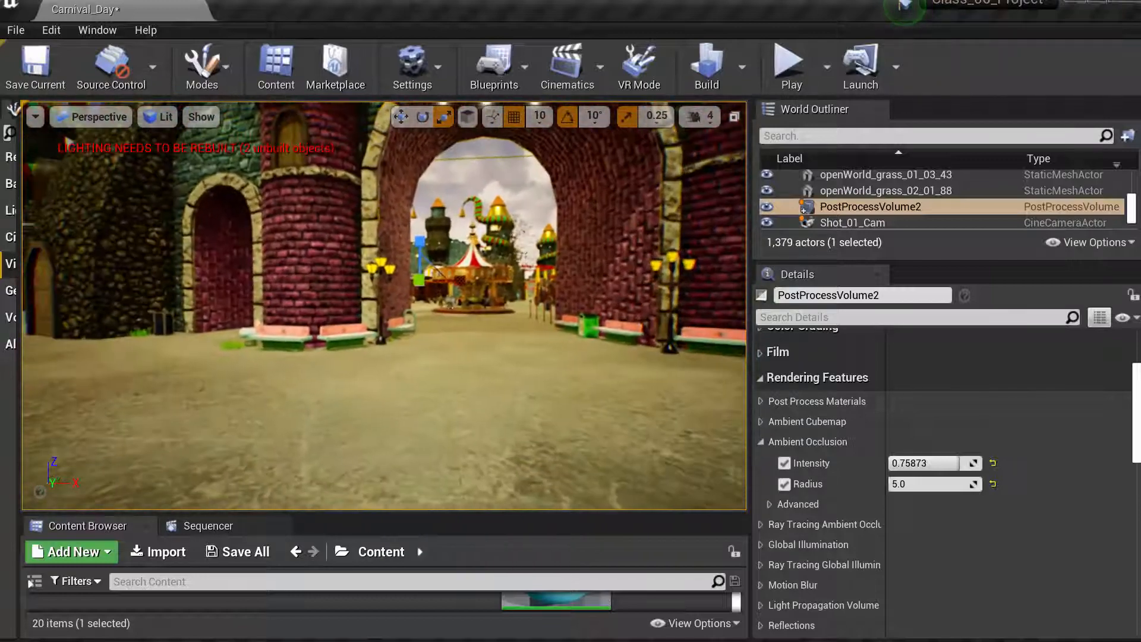
left_click_drag(382, 369, 402, 400)
mouse_move(382, 369)
right_mouse_down()
mouse_move(386, 279)
mouse_move(404, 324)
mouse_move(397, 354)
right_mouse_up()
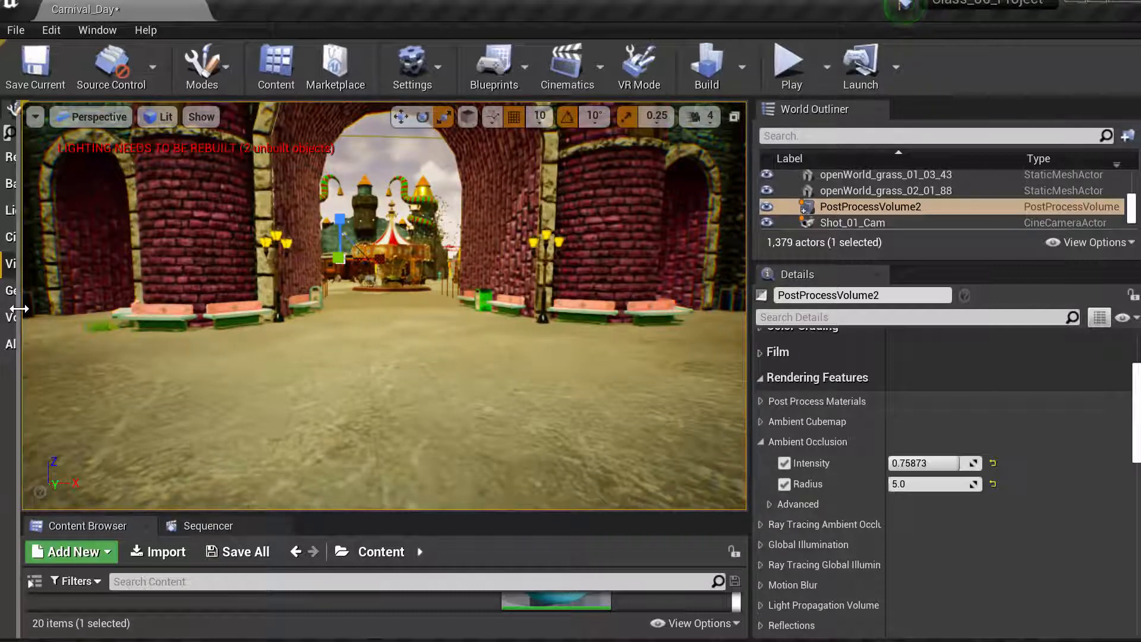
left_click_drag(22, 306, 304, 300)
left_click_drag(205, 167, 529, 351)
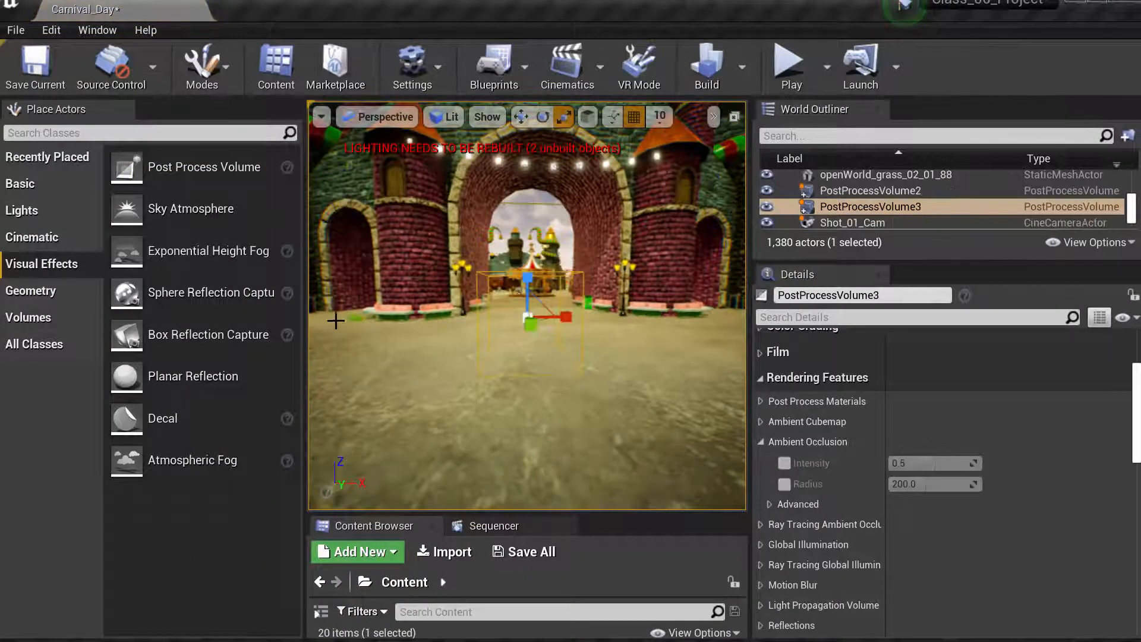
left_click_drag(306, 323, 98, 323)
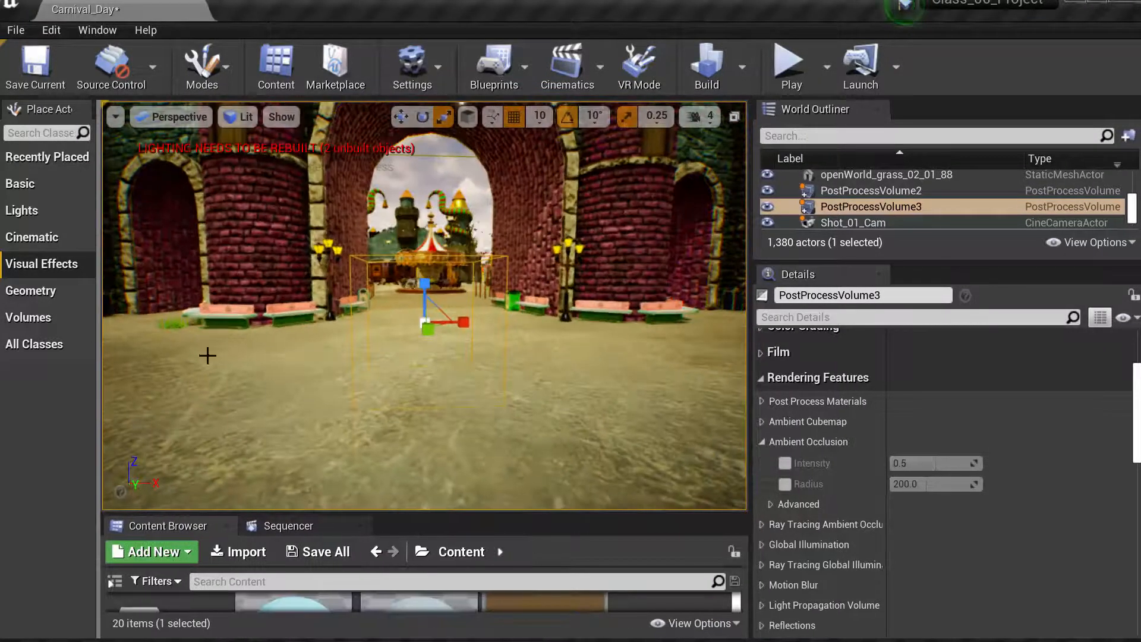
- Scale the new post process volume to about 3.25 by 3.0 so it spans the street
left_click_drag(464, 325, 573, 325)
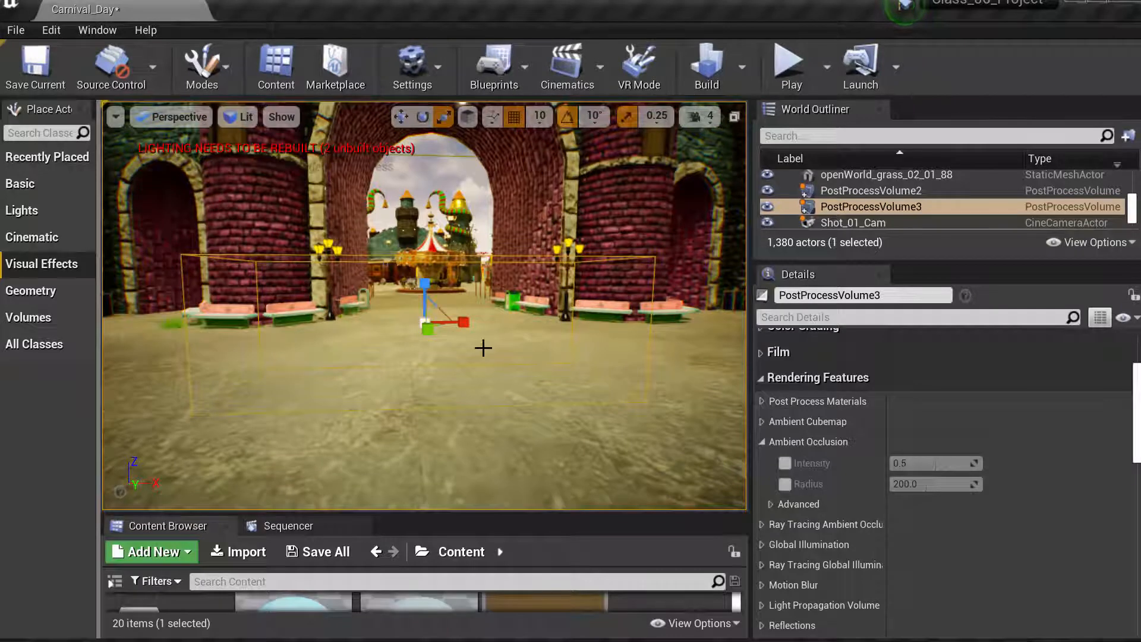
left_click_drag(463, 331, 484, 332)
left_click_drag(488, 373, 507, 414)
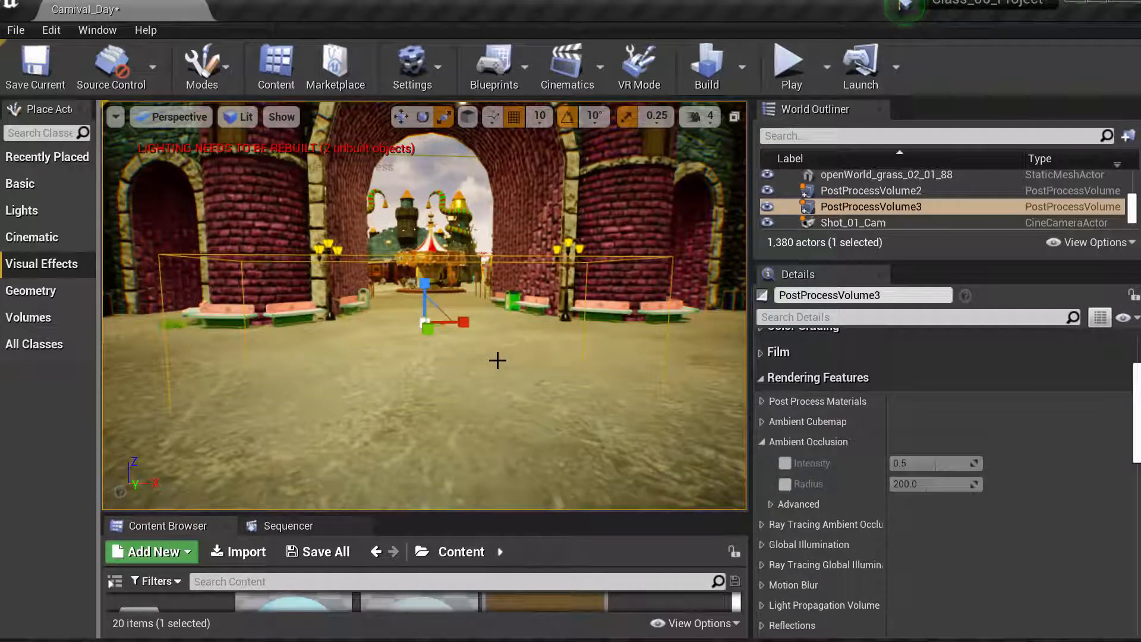
right_click_drag(496, 359, 595, 380)
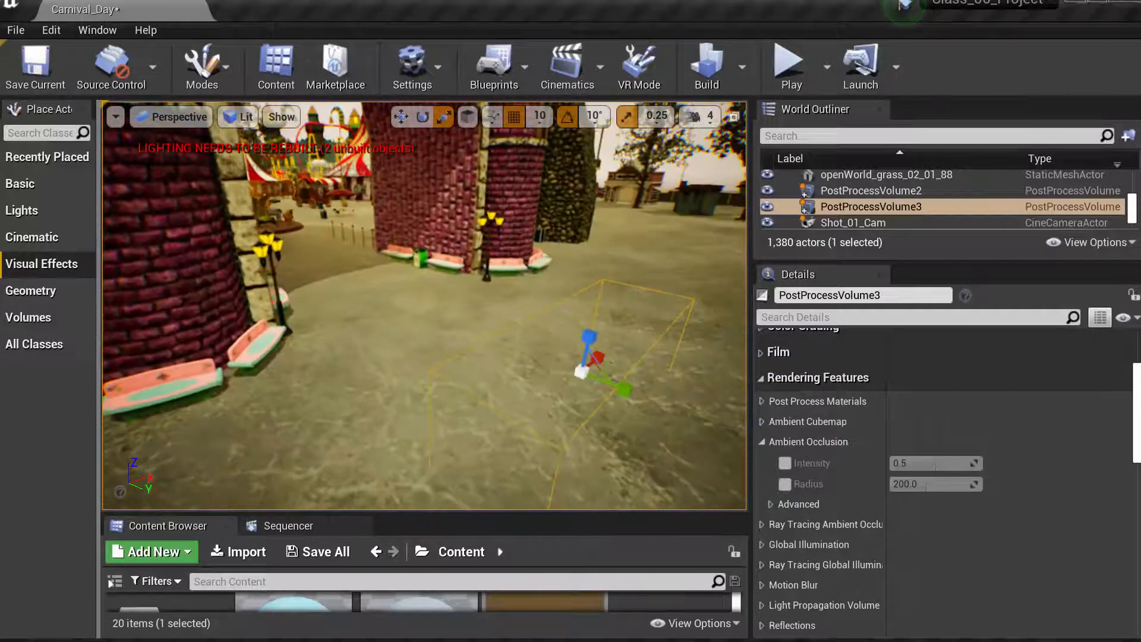
left_click_drag(615, 386, 675, 381)
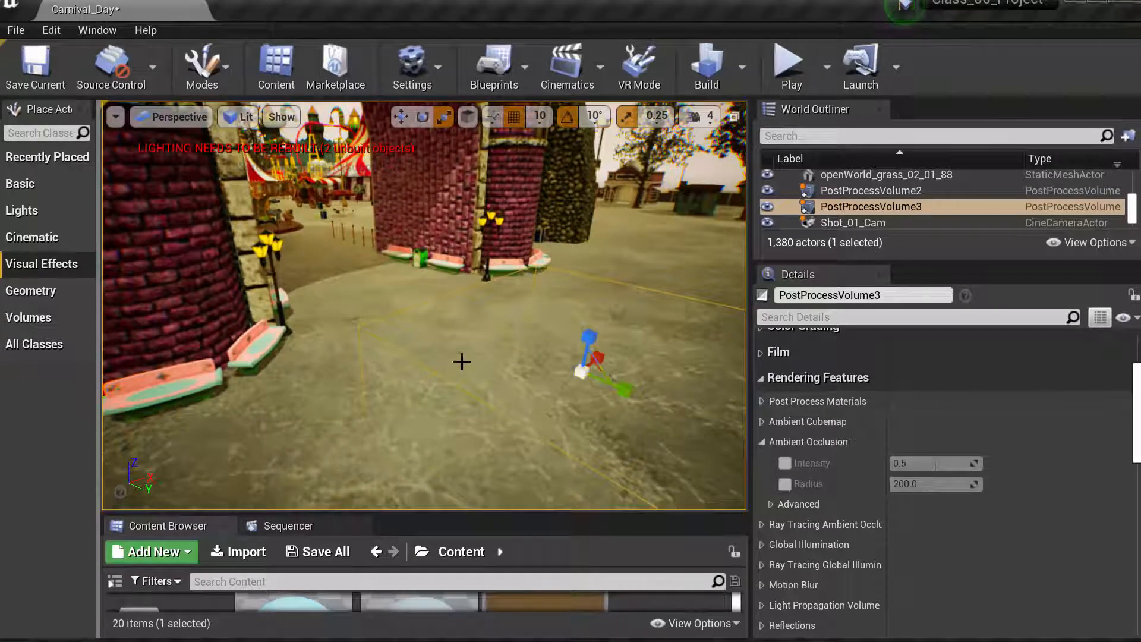
right_click_drag(594, 380, 630, 407)
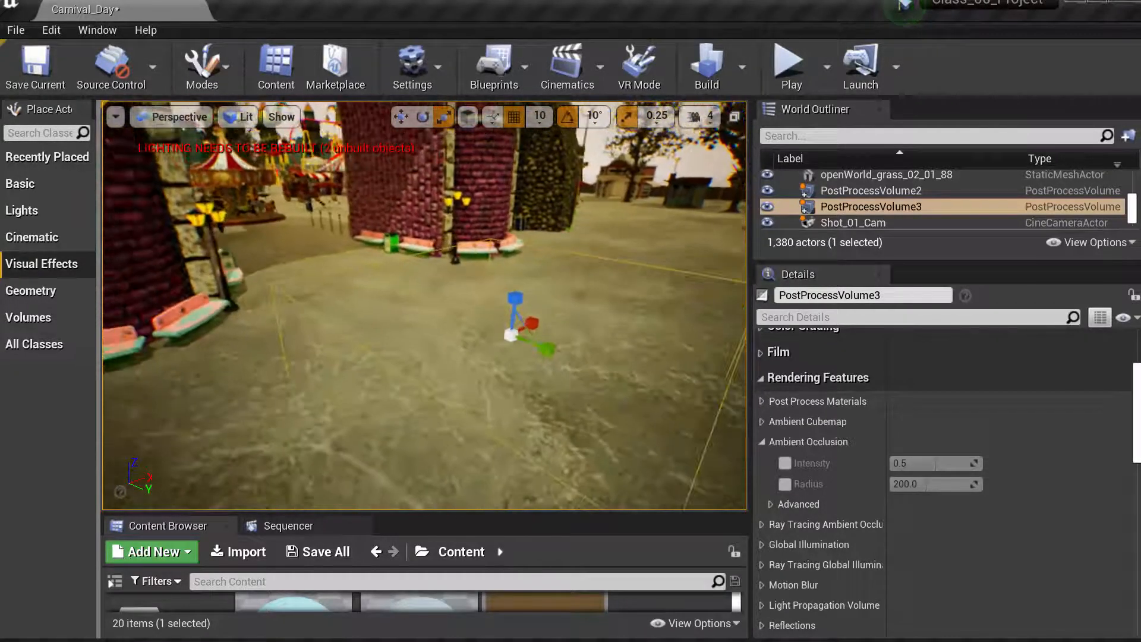
- Move the new volume along the street toward the carnival square
key("w")
left_click_drag(553, 349, 426, 300)
right_click_drag(571, 317, 505, 283)
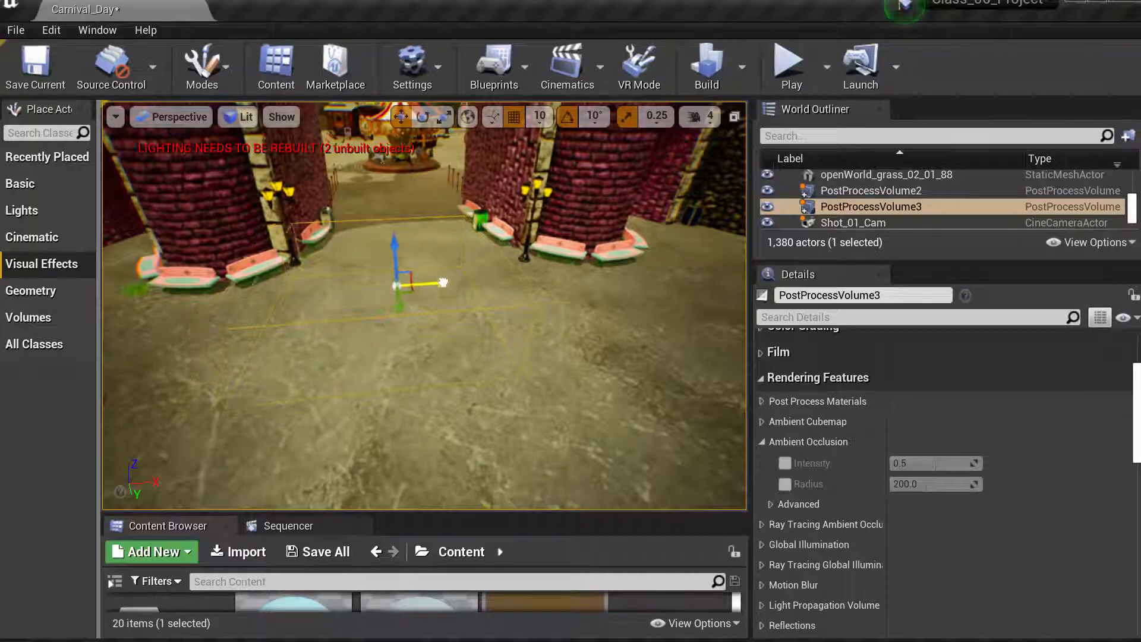
right_click_drag(453, 316, 683, 315)
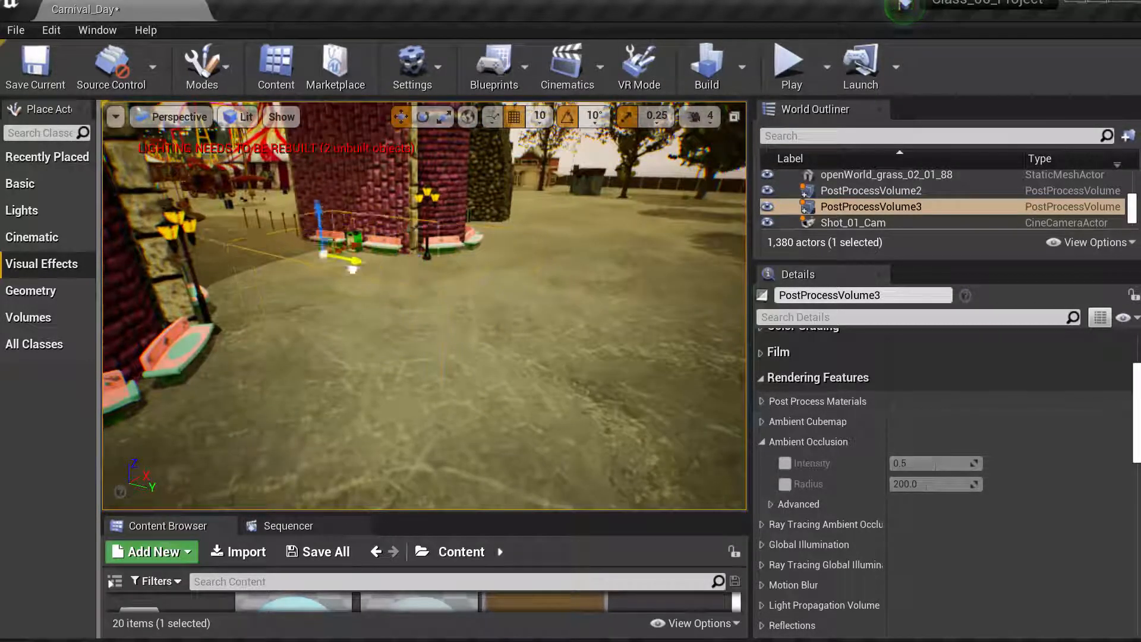
right_click_drag(574, 288, 430, 252)
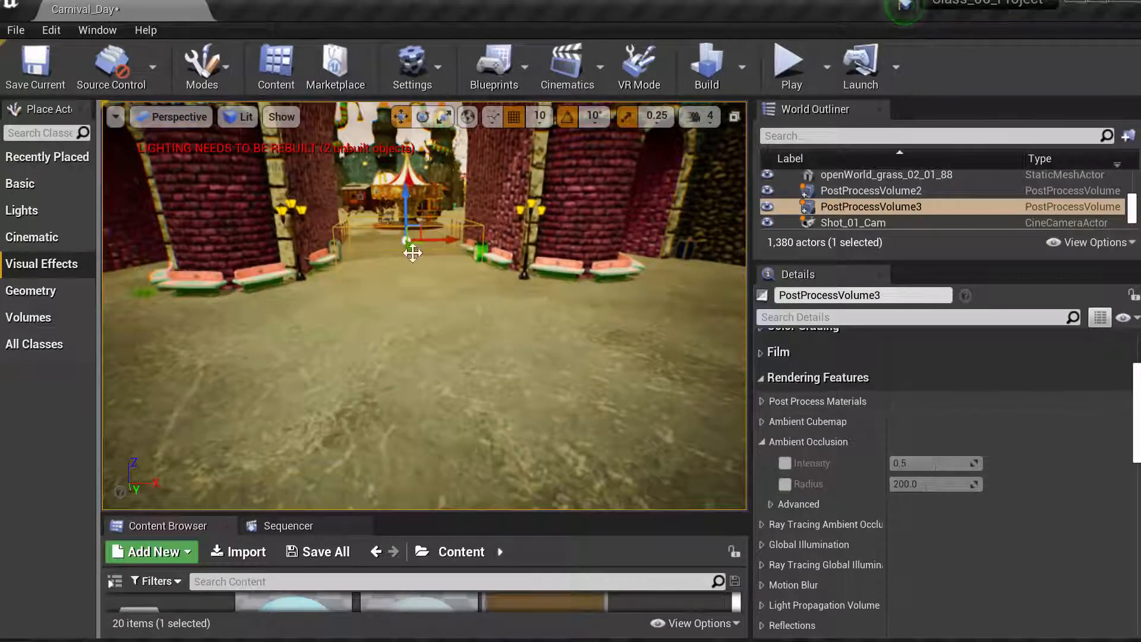
key("w")
right_click_drag(476, 311, 456, 304)
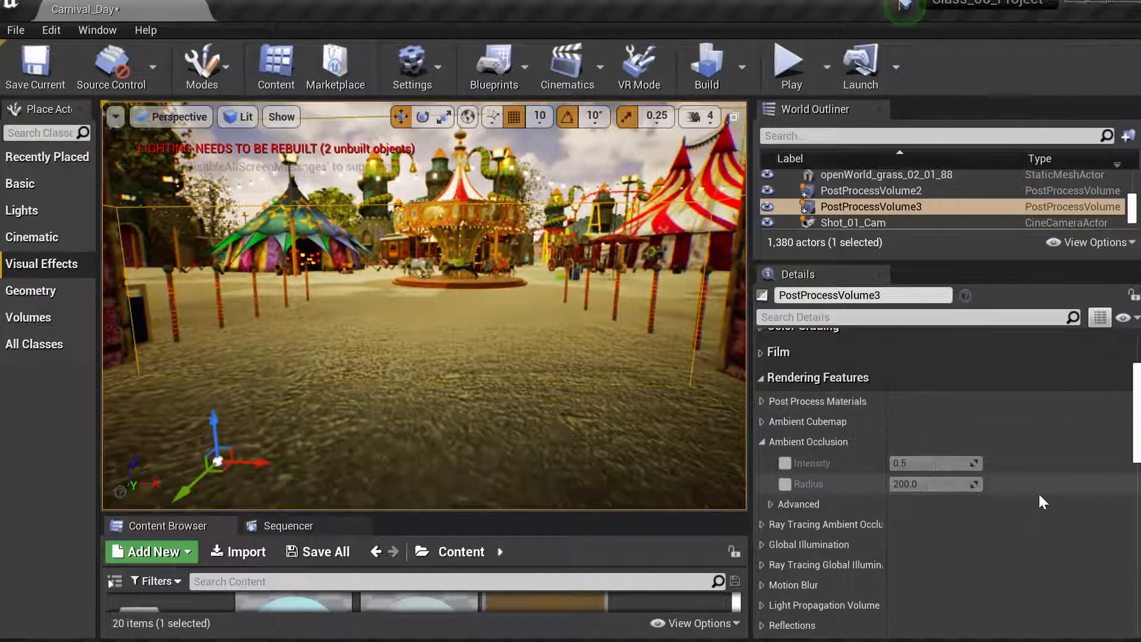
- Enable Color Grading's Global Saturation and set it to a pink tint of R 1.0, G 0.119935, B 0.525373
left_click(762, 378)
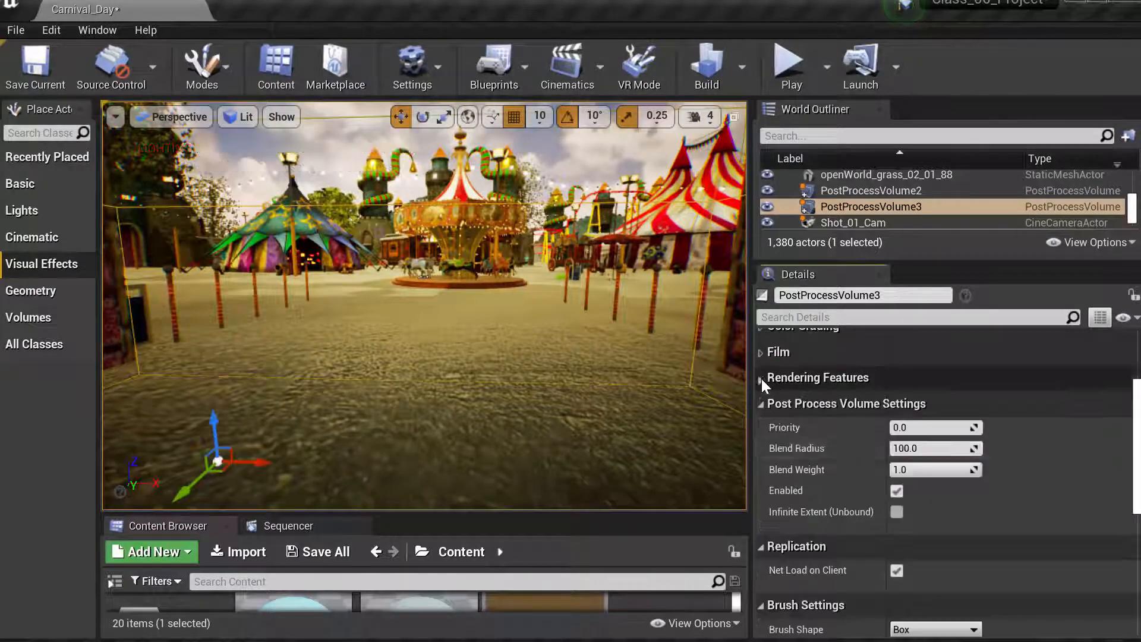
scroll(835, 460, "up", 5)
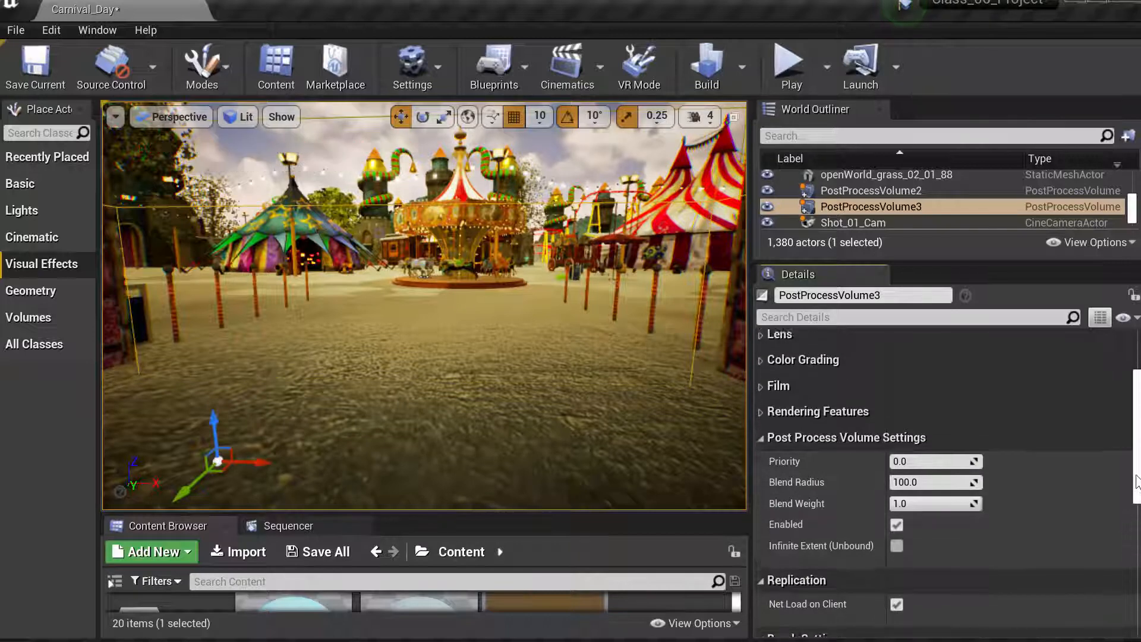
left_click(762, 456)
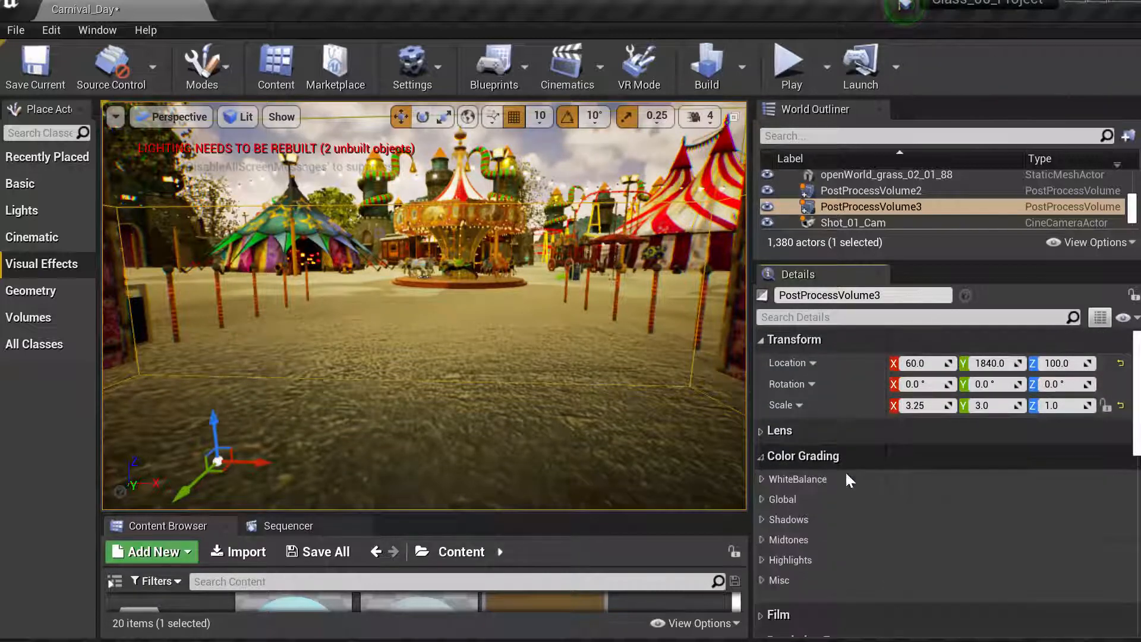
scroll(1135, 456, "down", 3)
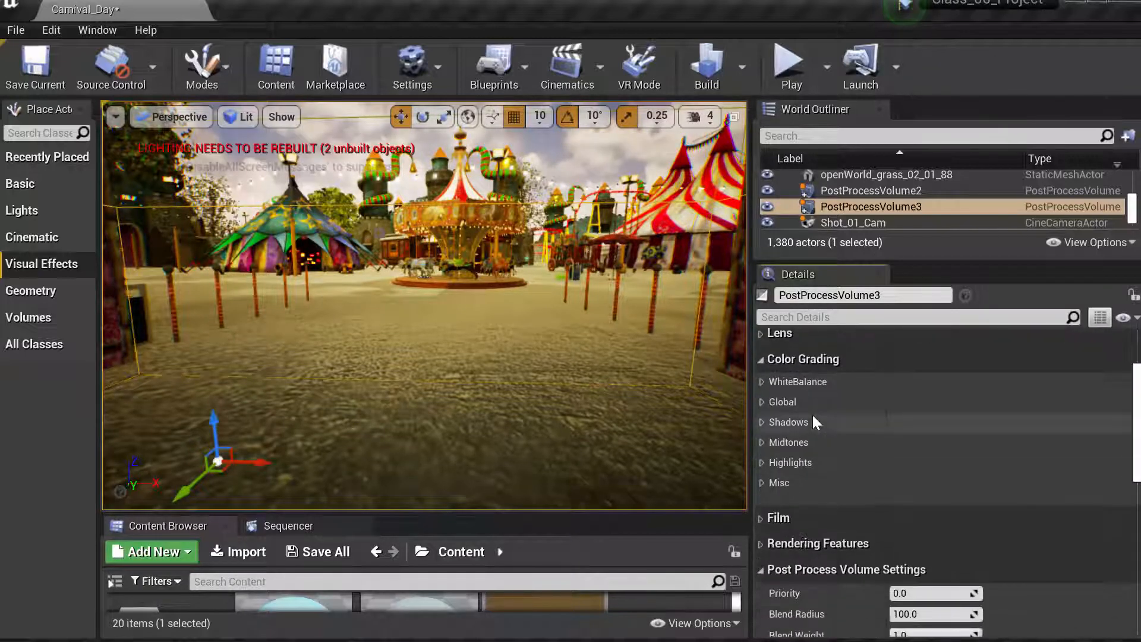
left_click(761, 403)
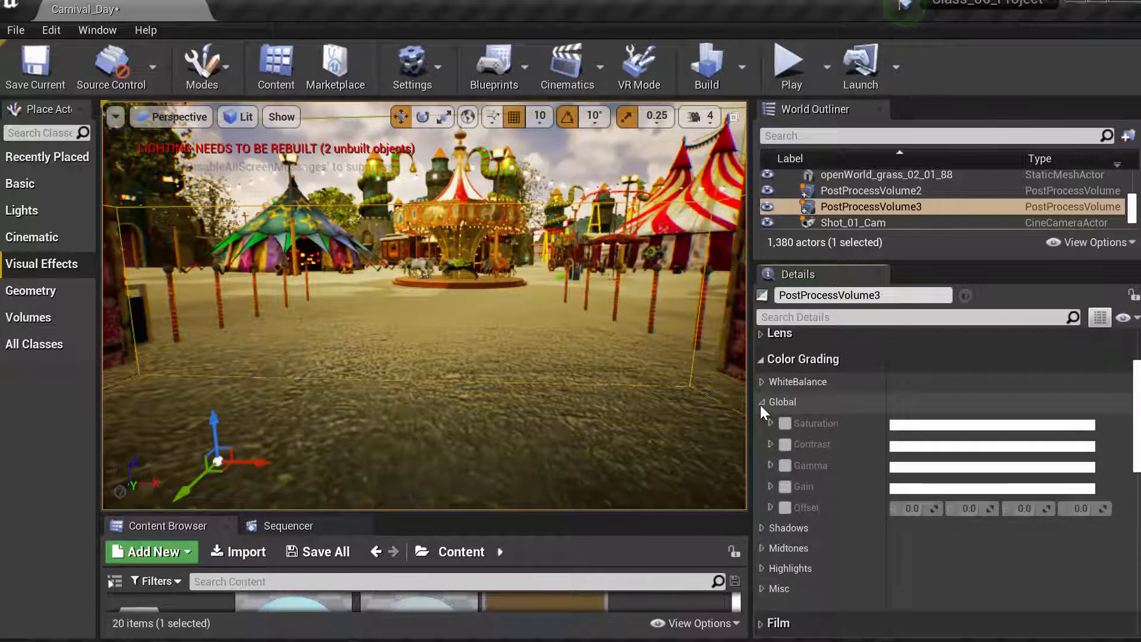
left_click(786, 424)
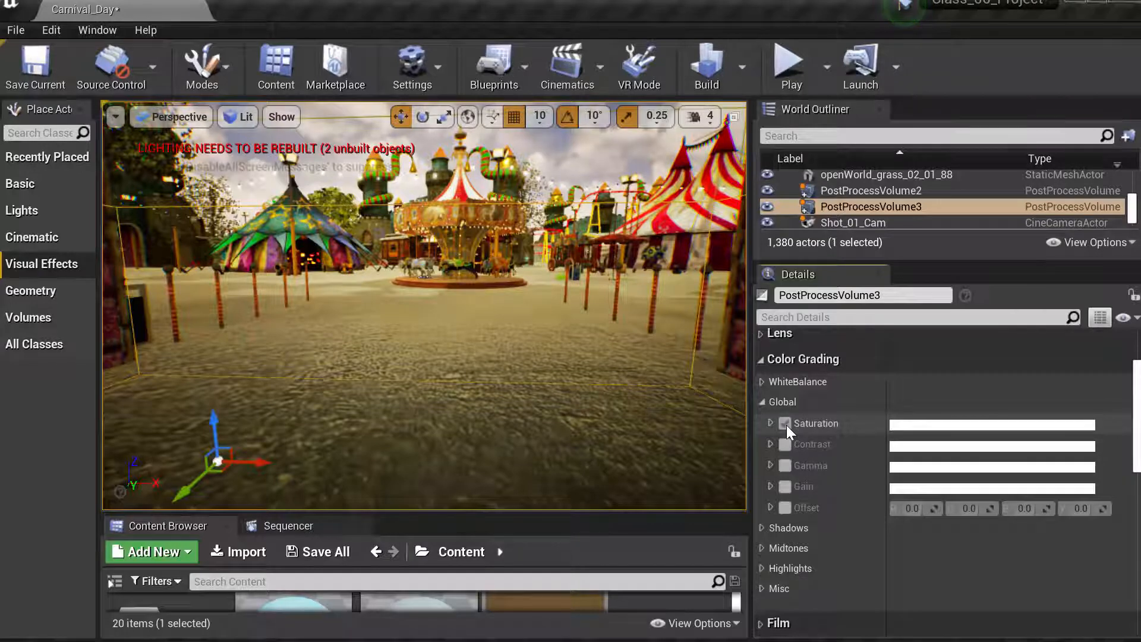
left_click(771, 423)
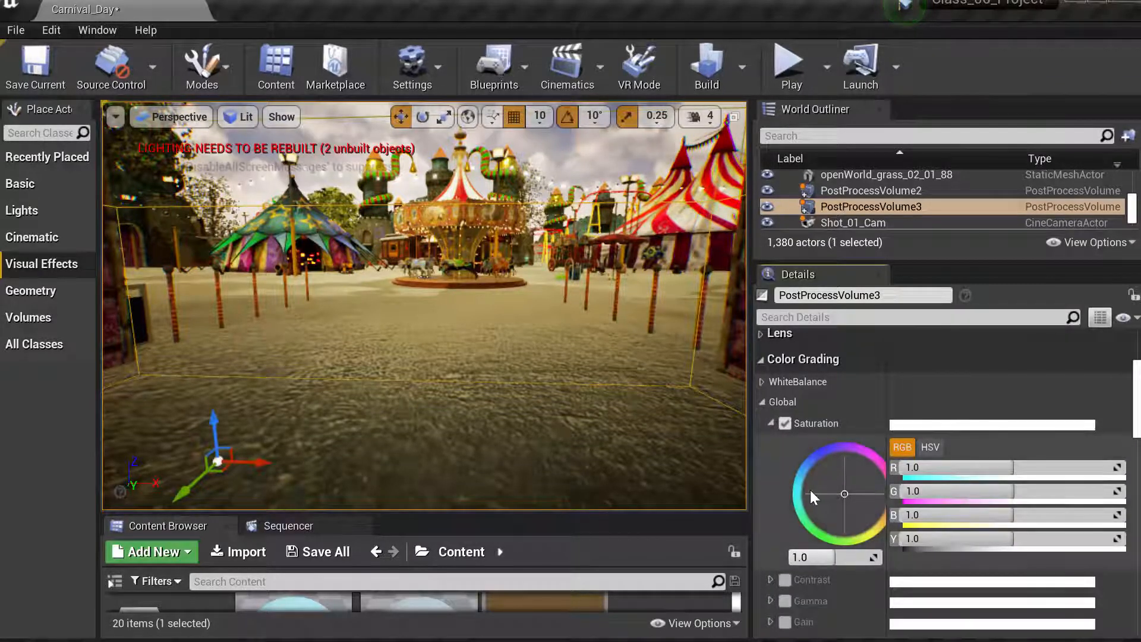
left_click_drag(885, 383, 913, 384)
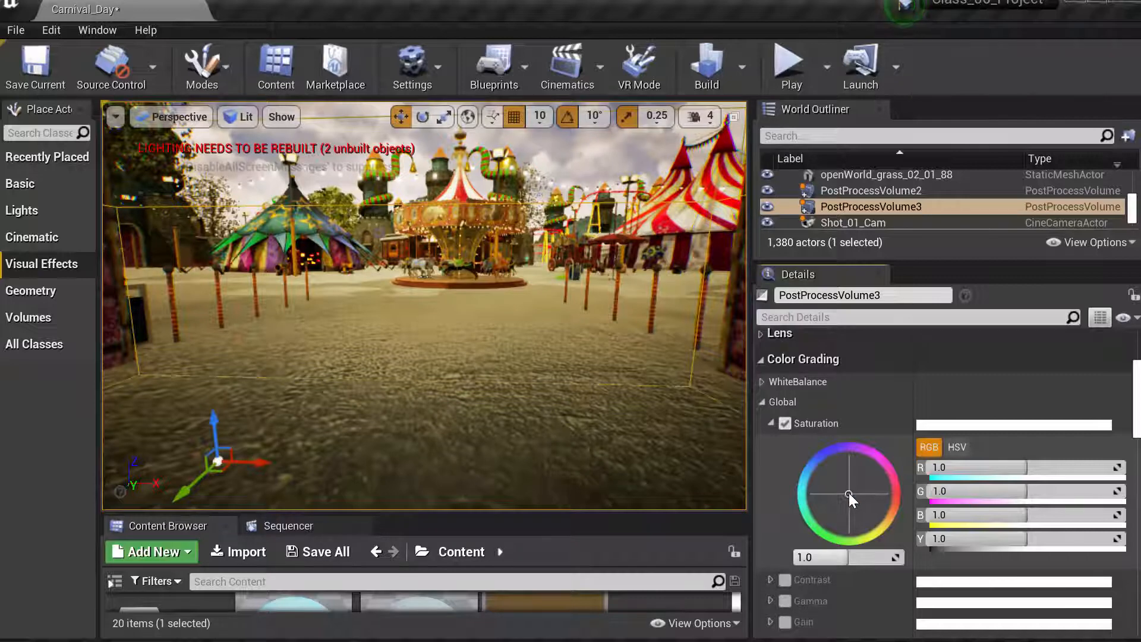
left_click_drag(848, 493, 893, 472)
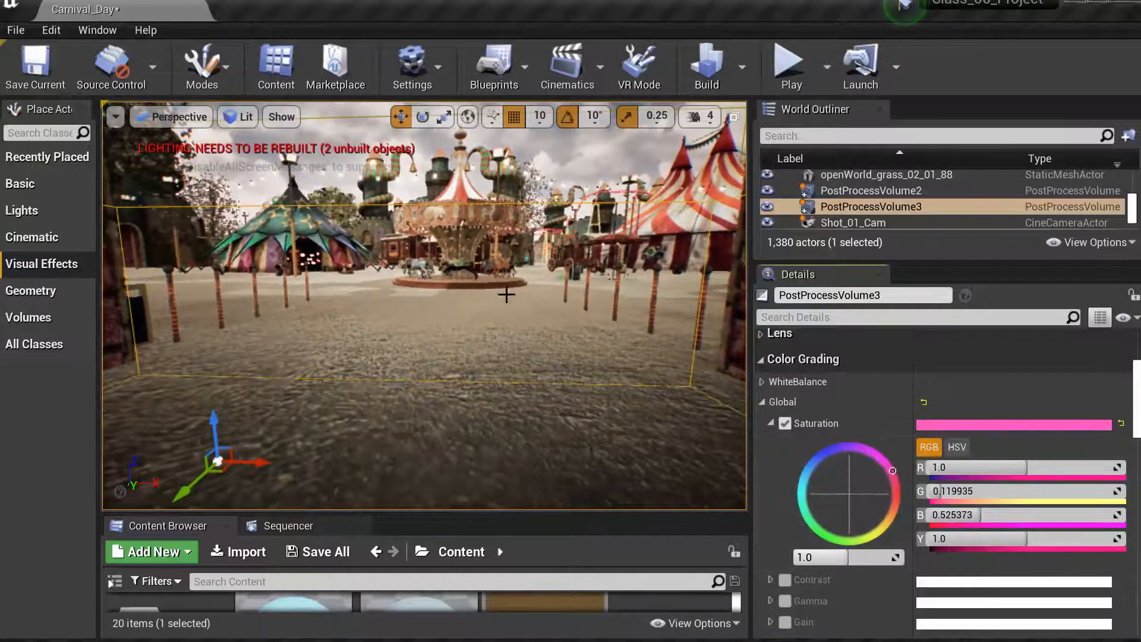
- Enable and disable the Global Contrast override
left_click_drag(424, 297, 423, 344)
right_click_drag(423, 344, 424, 318)
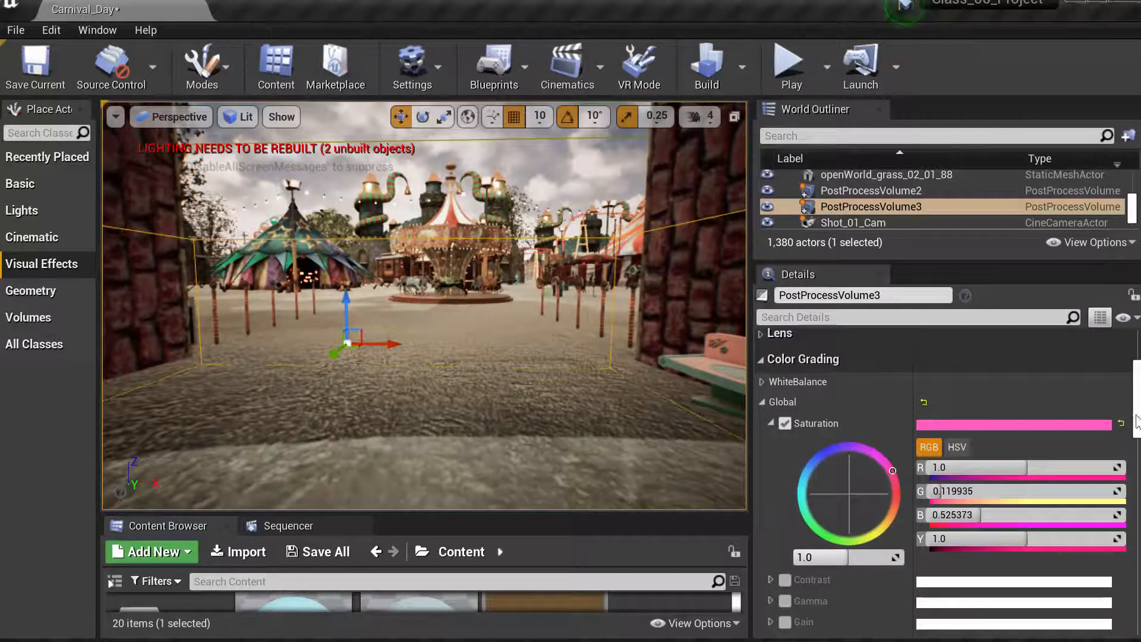
scroll(1139, 422, "down", 2)
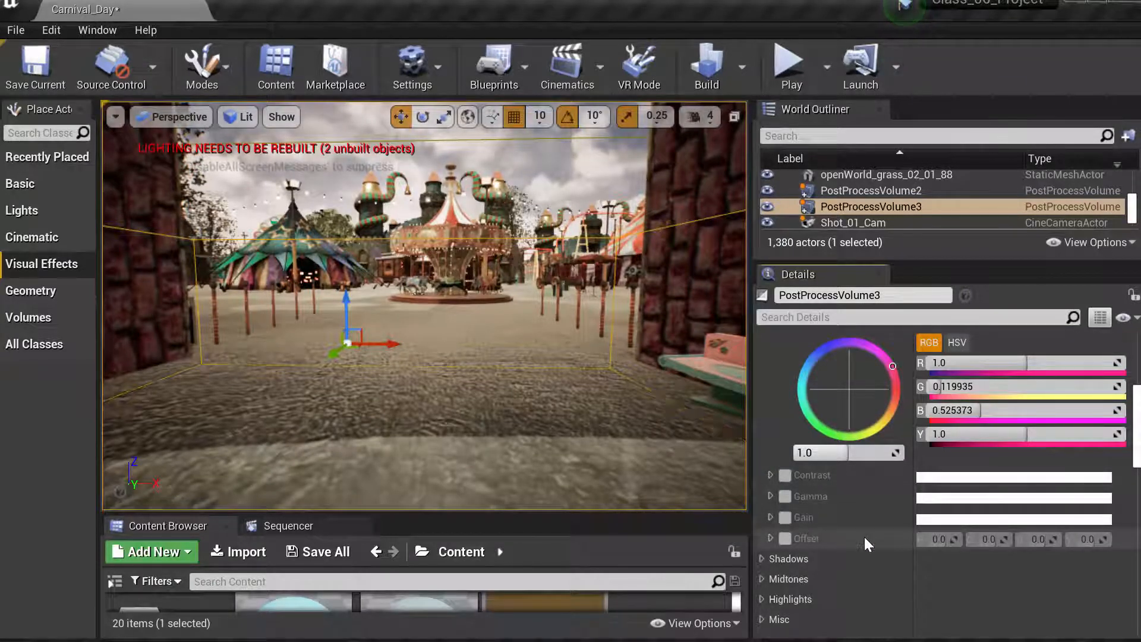
left_click(784, 475)
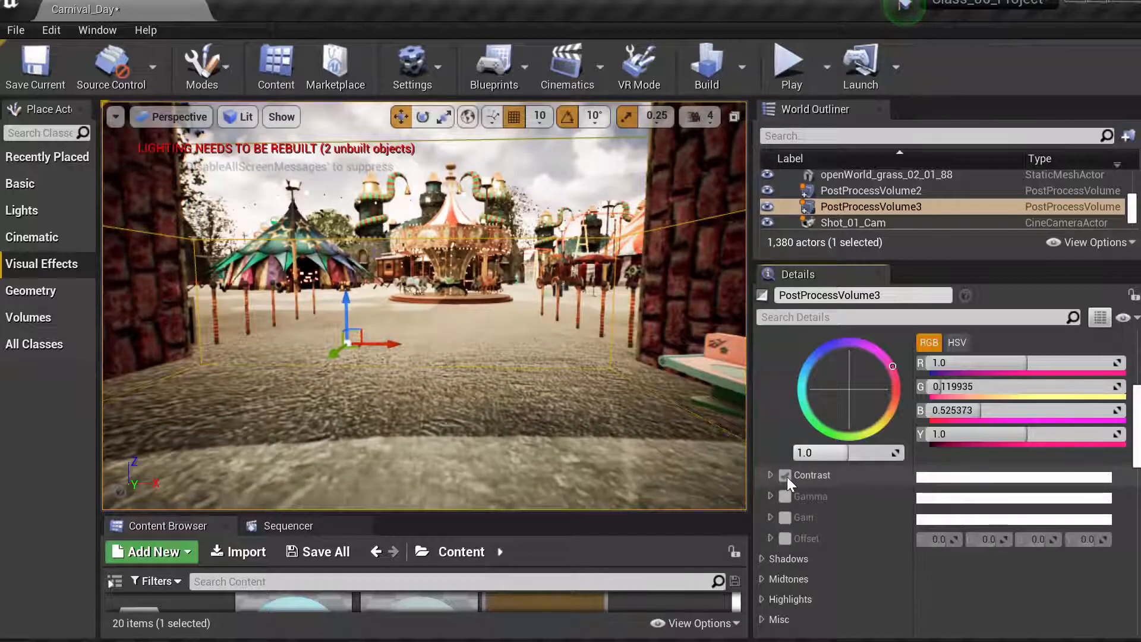
left_click(786, 476)
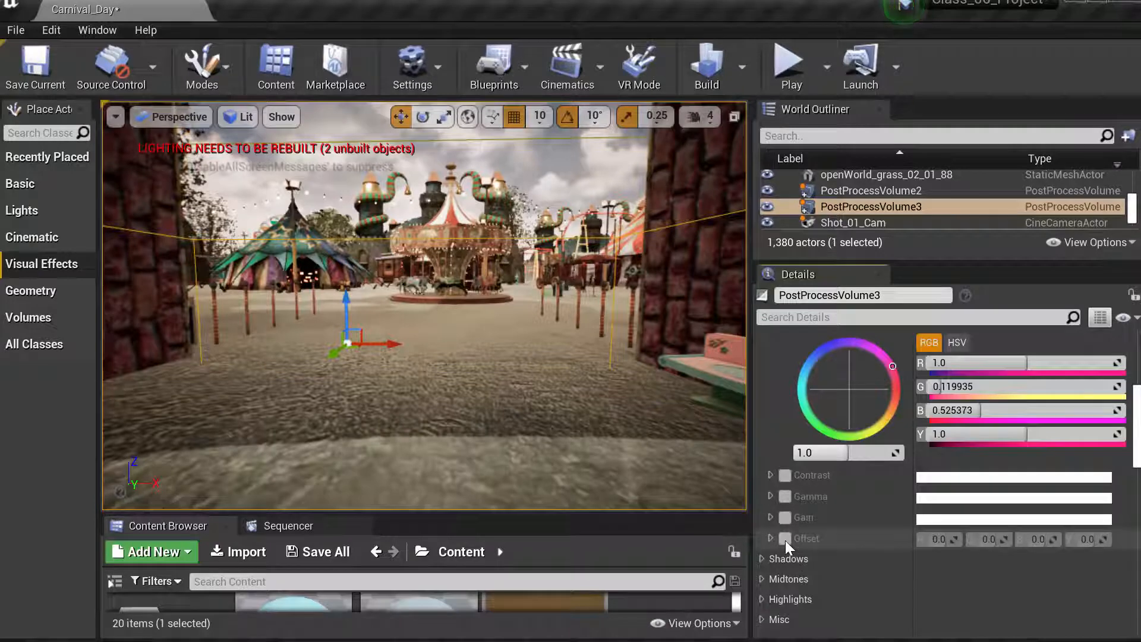
- Try a bluish Global Gain of about R 0.35, G 0.40, B 1.0 and disable it again
left_click(785, 518)
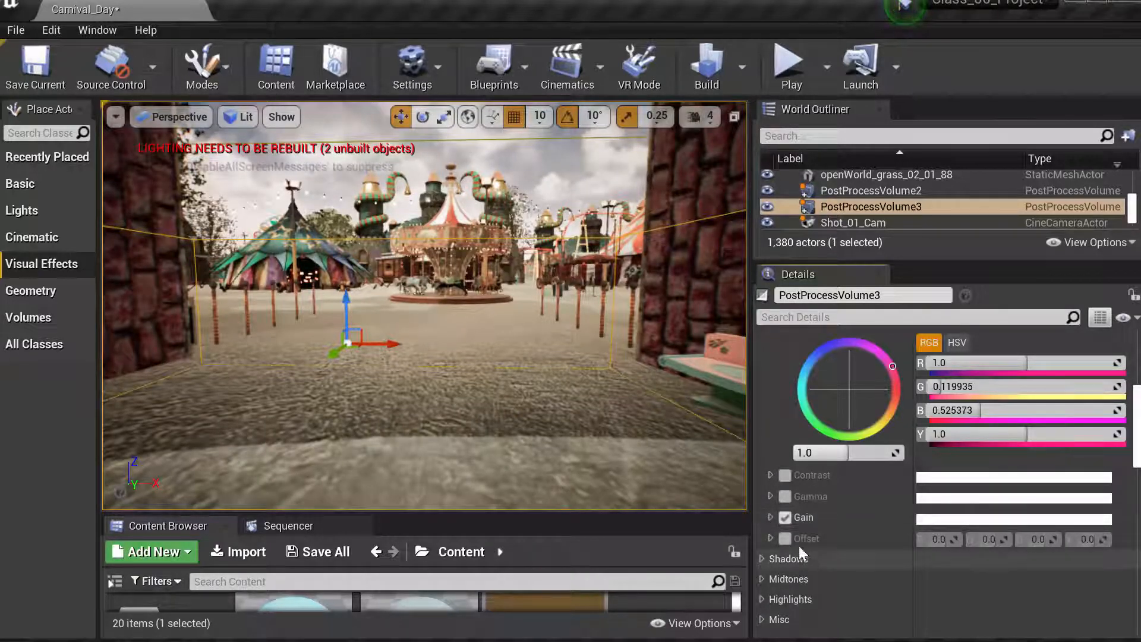
left_click(770, 517)
left_click_drag(847, 582, 781, 513)
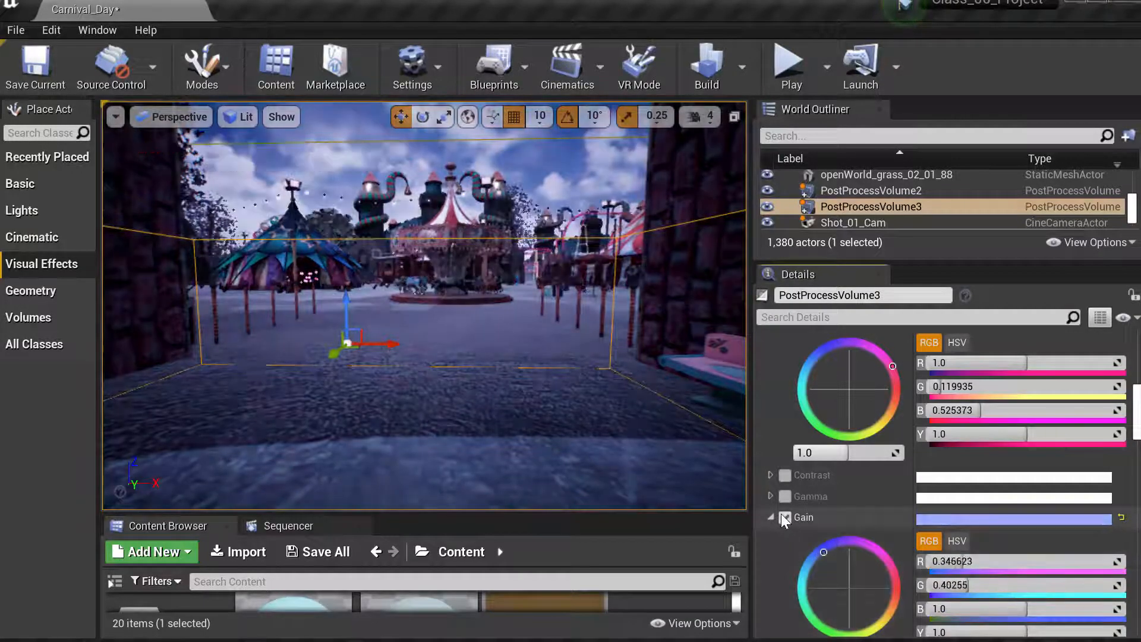
left_click(784, 517)
left_click(770, 517)
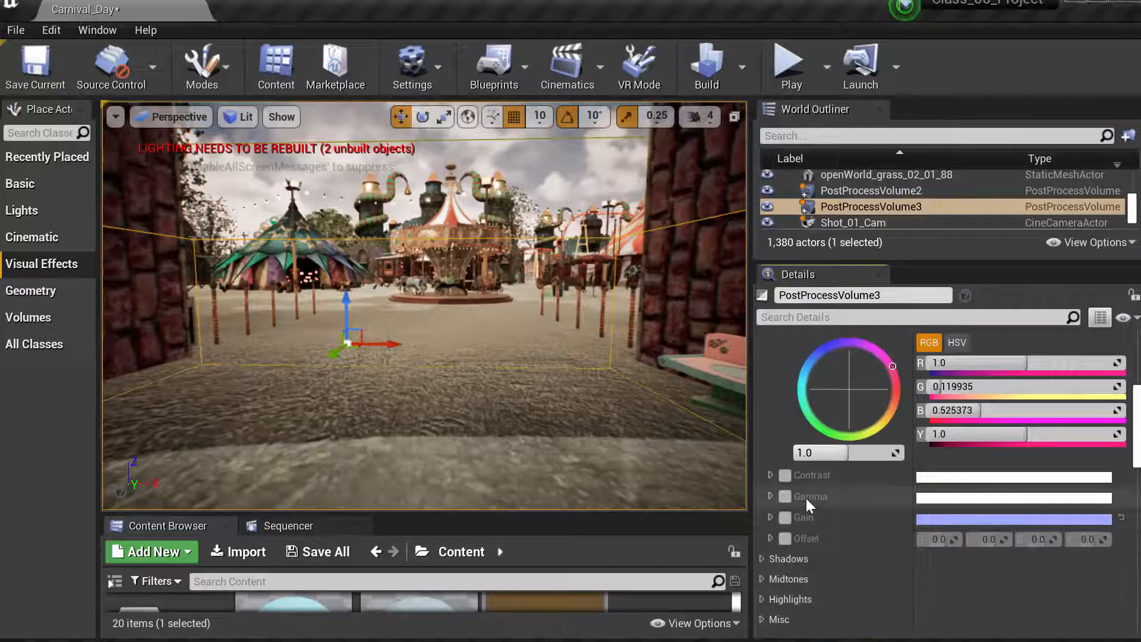
- Try a Global Offset of about R -0.02, G -0.15 and disable it again
left_click(784, 538)
left_click(771, 538)
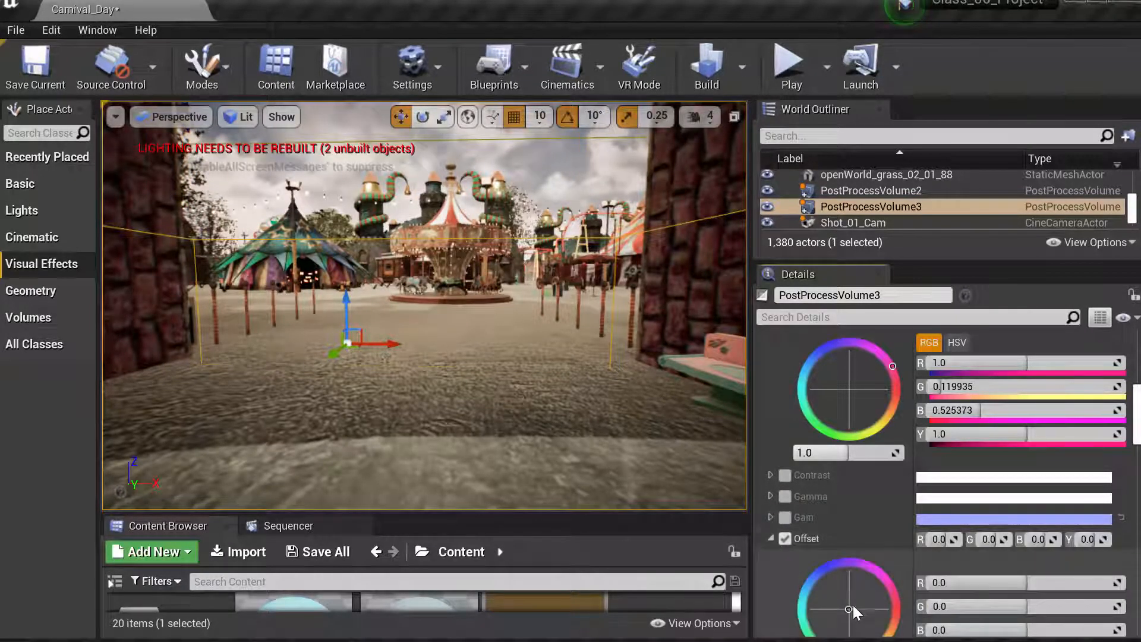
mouse_move(853, 604)
left_mouse_down()
mouse_move(868, 581)
mouse_move(858, 583)
left_mouse_up()
left_click(785, 538)
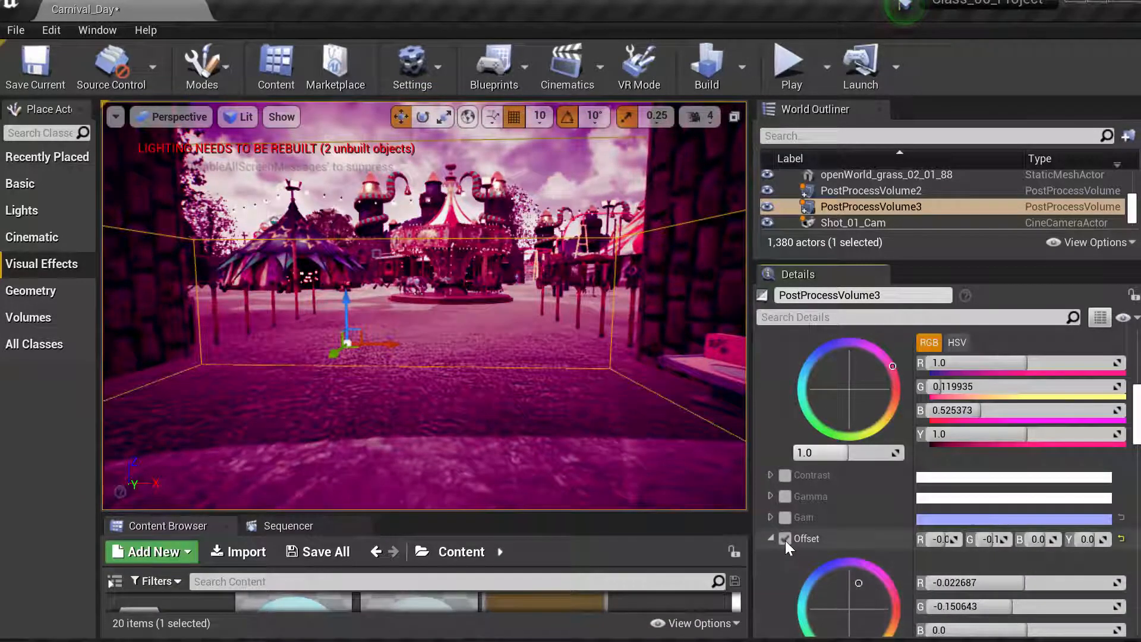
left_click(771, 537)
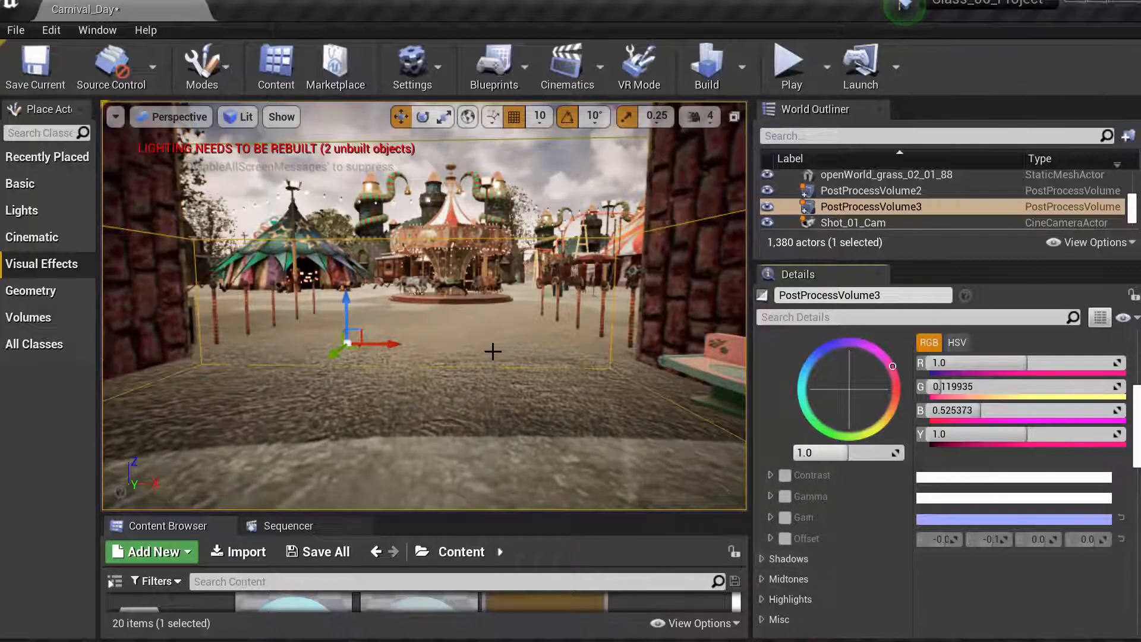
- Fly the viewport camera through and around the post process volume to examine the pink colour grading across the carnival scene
key("w")
mouse_move(486, 360)
right_mouse_down()
mouse_move(487, 274)
mouse_move(486, 361)
right_mouse_up()
key("s")
key("s")
key("w")
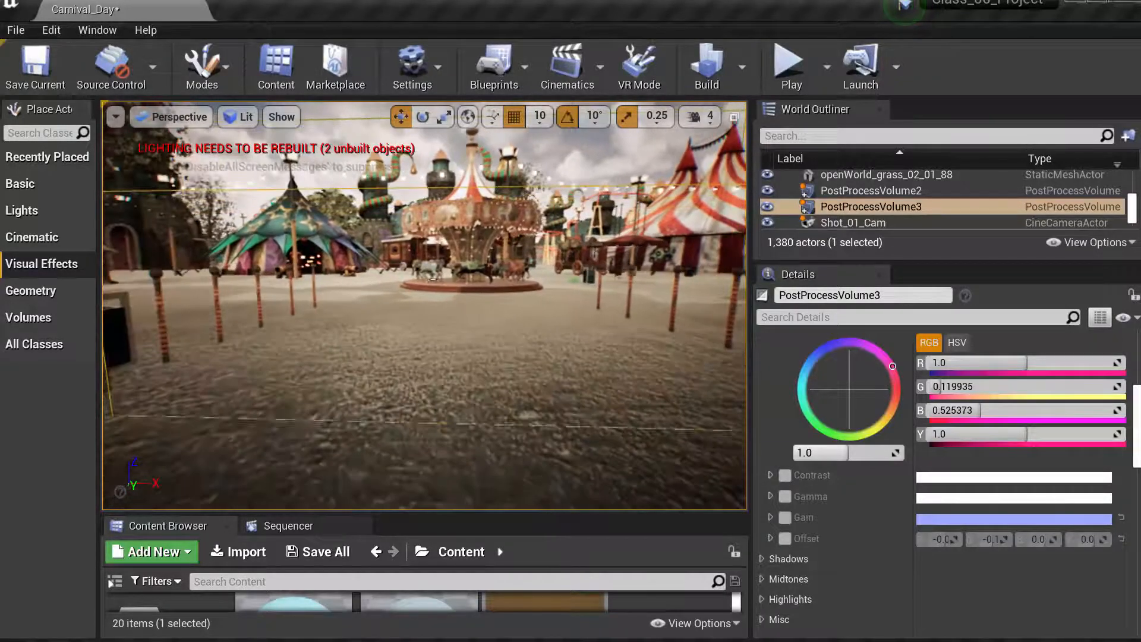
mouse_move(424, 305)
right_mouse_down()
mouse_move(424, 253)
mouse_move(424, 315)
right_mouse_up()
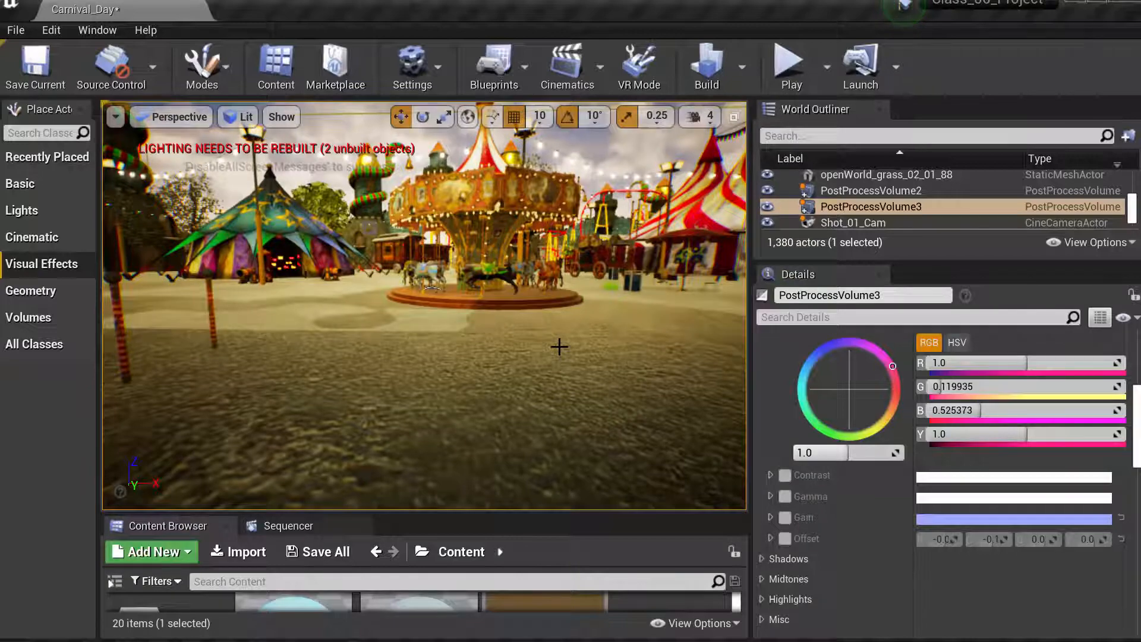
mouse_move(559, 347)
left_mouse_down()
mouse_move(560, 425)
mouse_move(559, 357)
left_mouse_up()
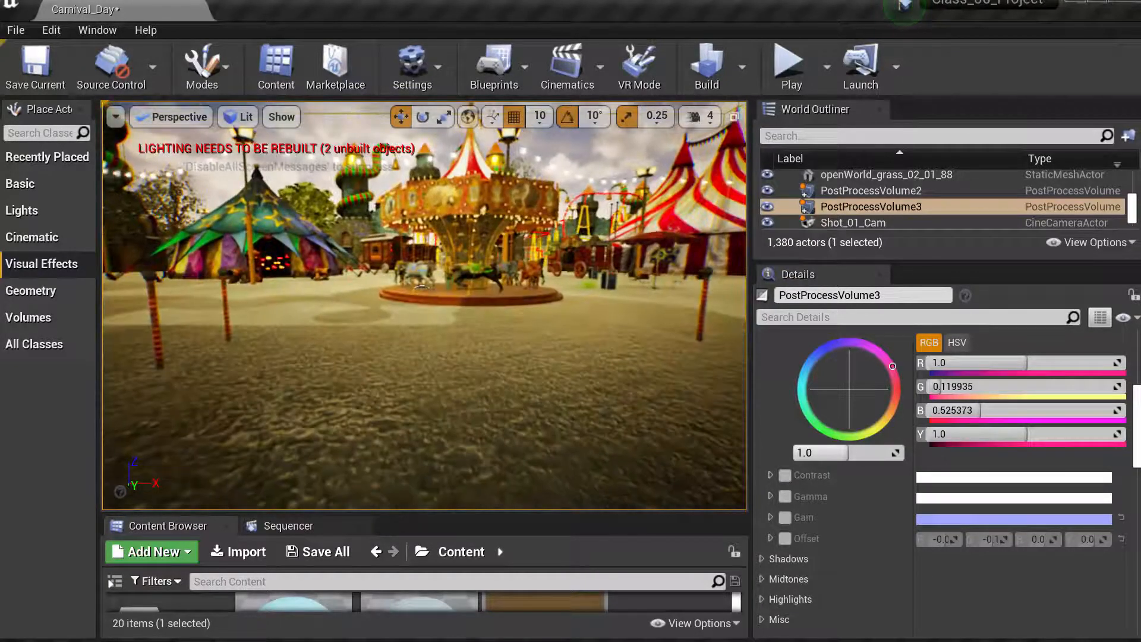
mouse_move(559, 357)
right_mouse_down()
mouse_move(573, 358)
mouse_move(559, 355)
mouse_move(553, 333)
mouse_move(576, 348)
right_mouse_up()
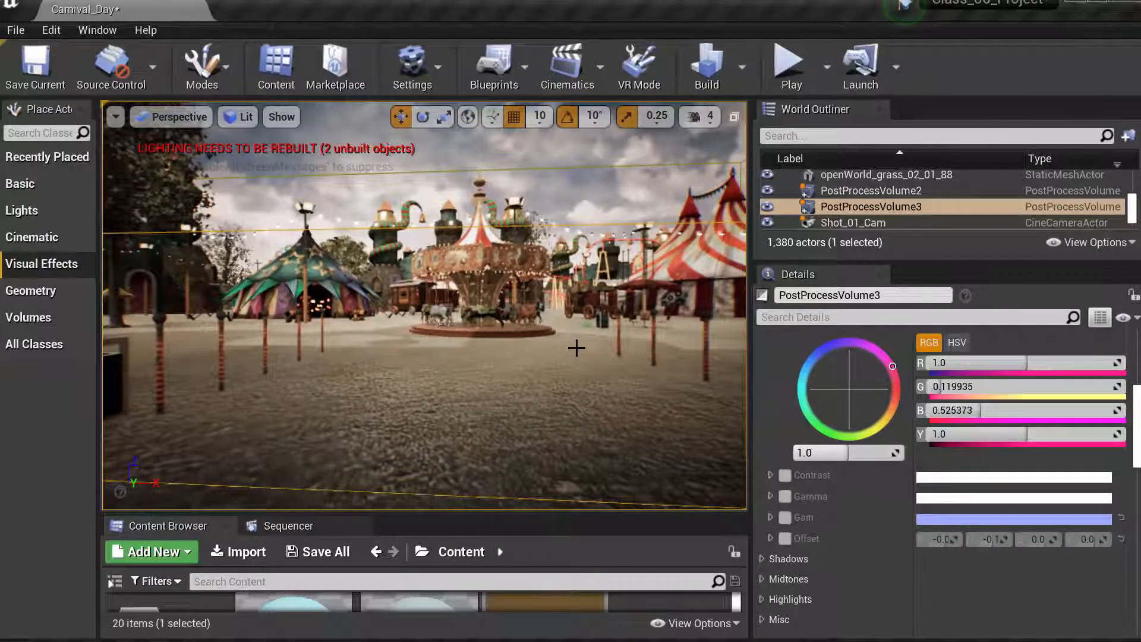
key("f")
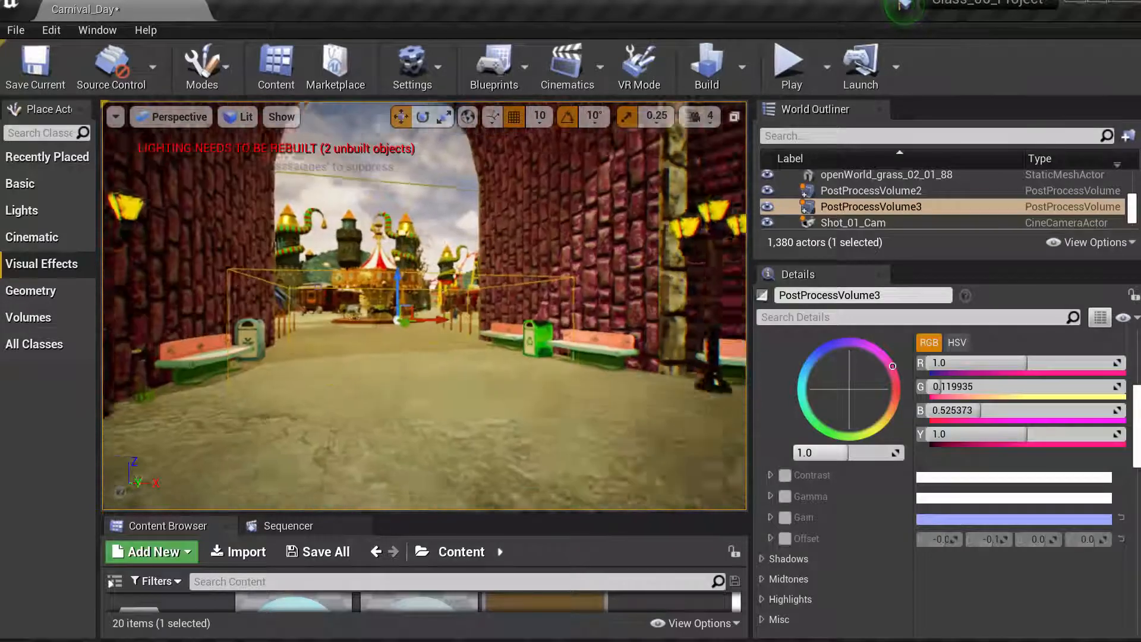
right_click_drag(576, 348, 577, 393)
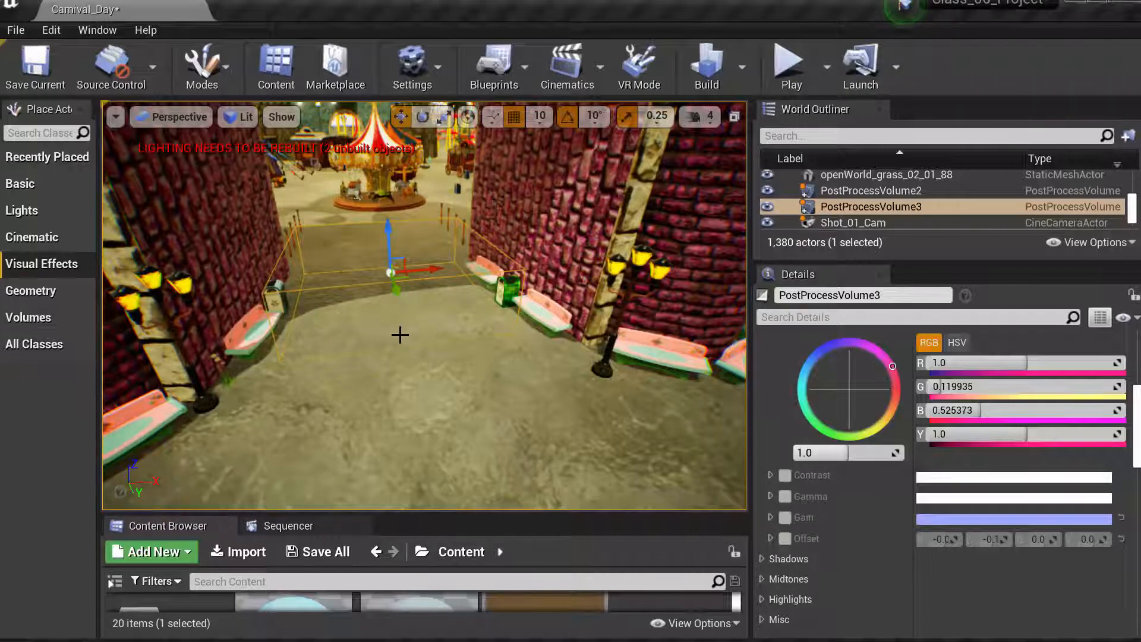
middle_click_drag(400, 335, 402, 434)
left_click_drag(399, 335, 403, 297)
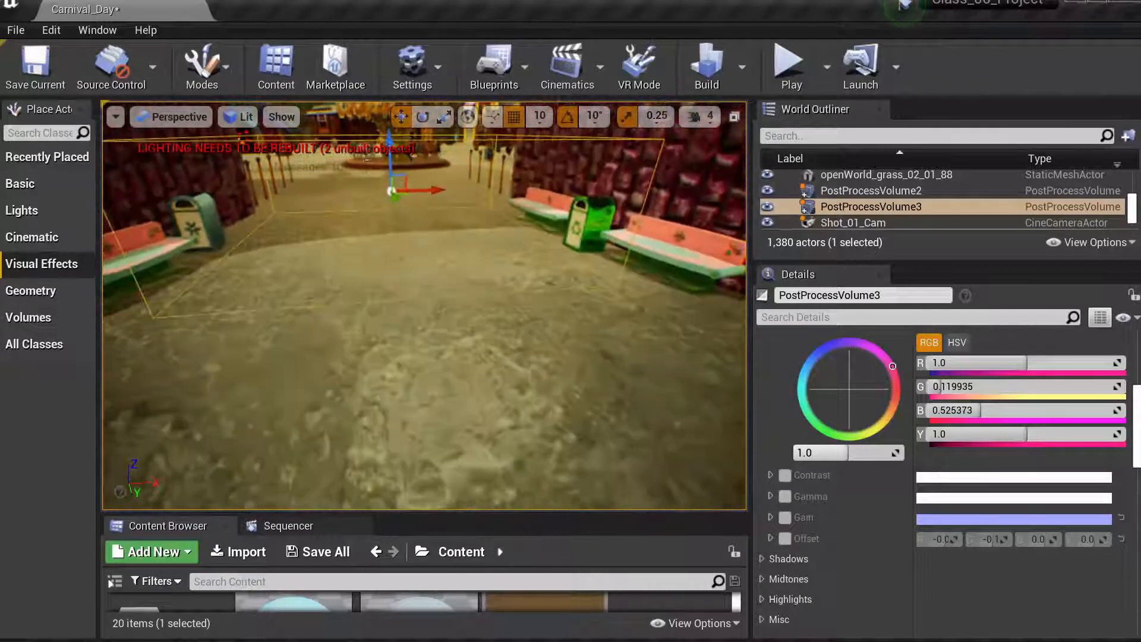
right_click_drag(401, 335, 390, 277)
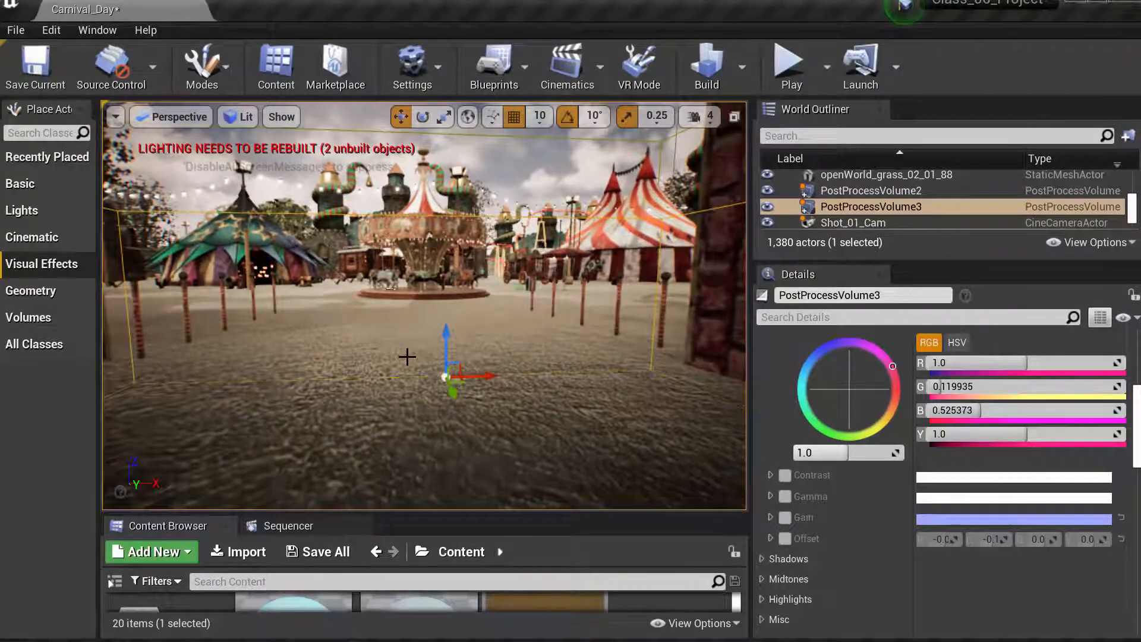
middle_click_drag(409, 358, 413, 386)
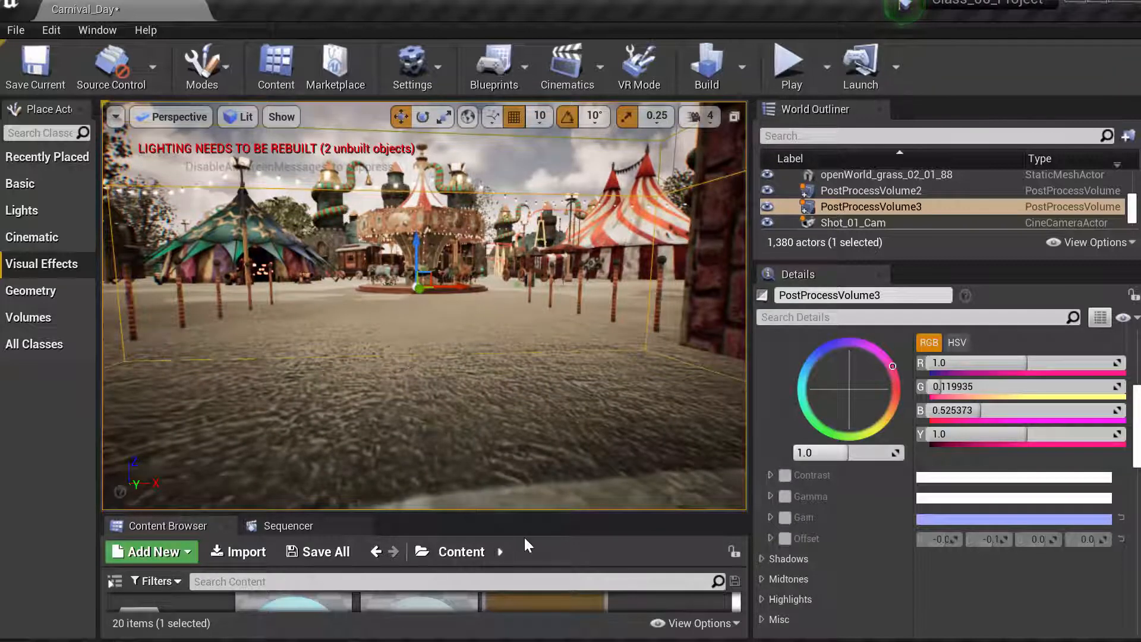
- Collapse the Global color grading group and scroll through the volume's Post Process Volume Settings and Transform
scroll(962, 445, "up", 3)
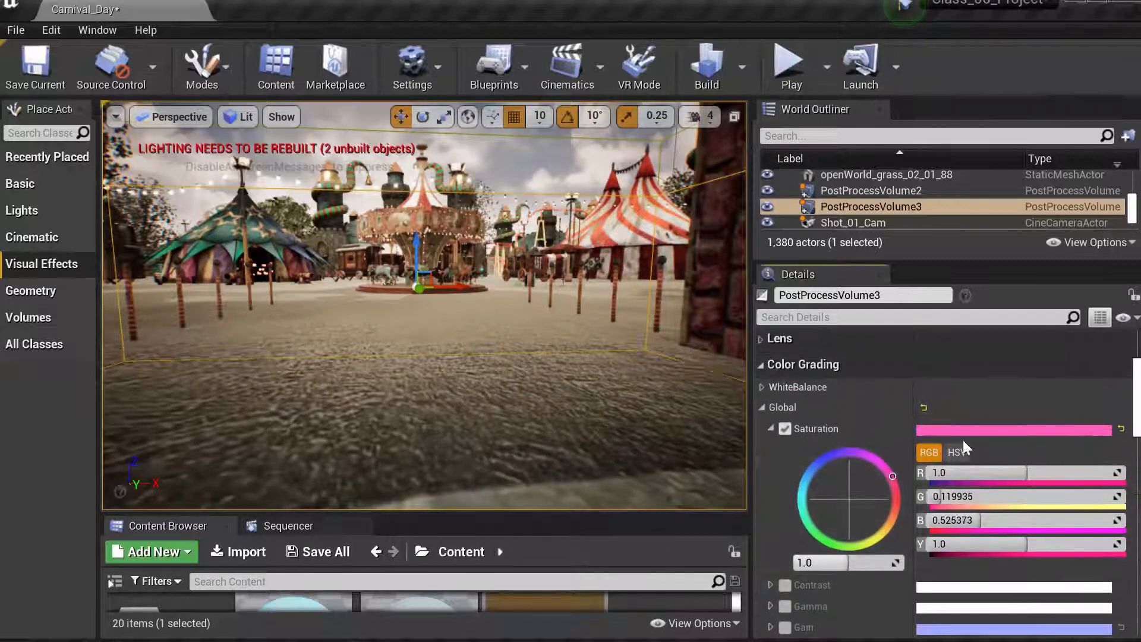
left_click(761, 408)
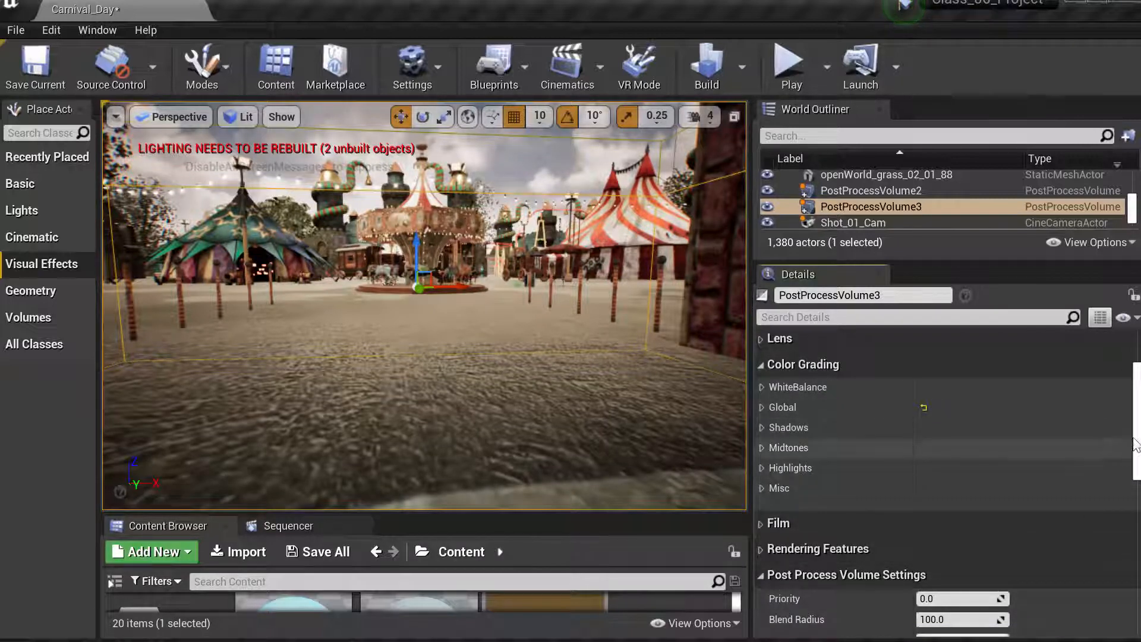
mouse_move(1136, 444)
left_mouse_down()
mouse_move(1137, 498)
mouse_move(1136, 437)
left_mouse_up()
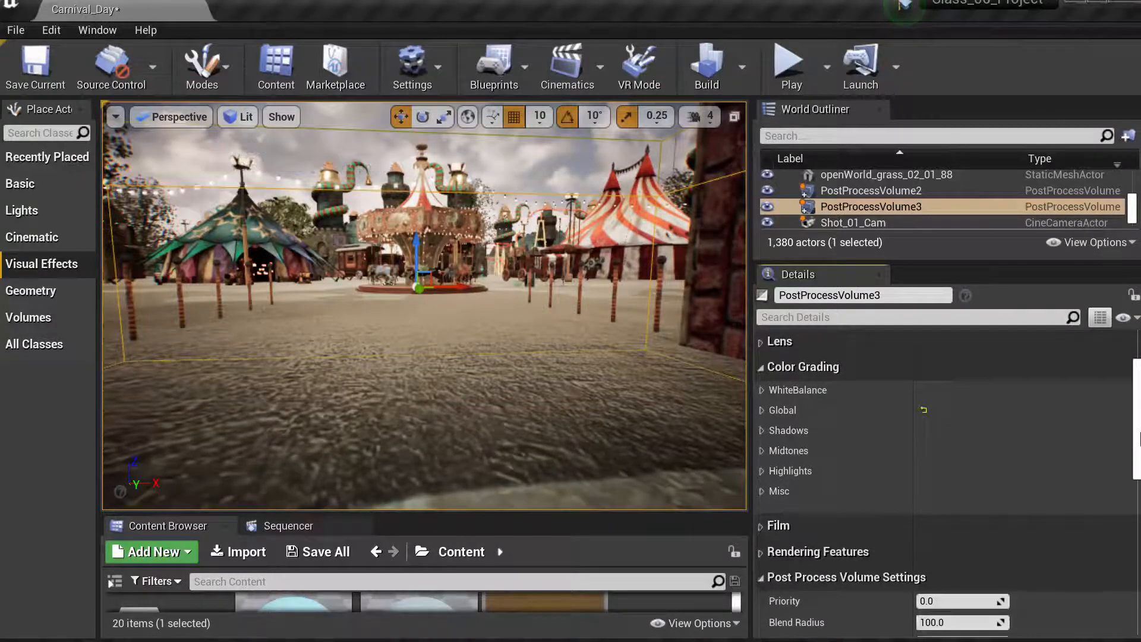
left_click_drag(1135, 433, 1139, 474)
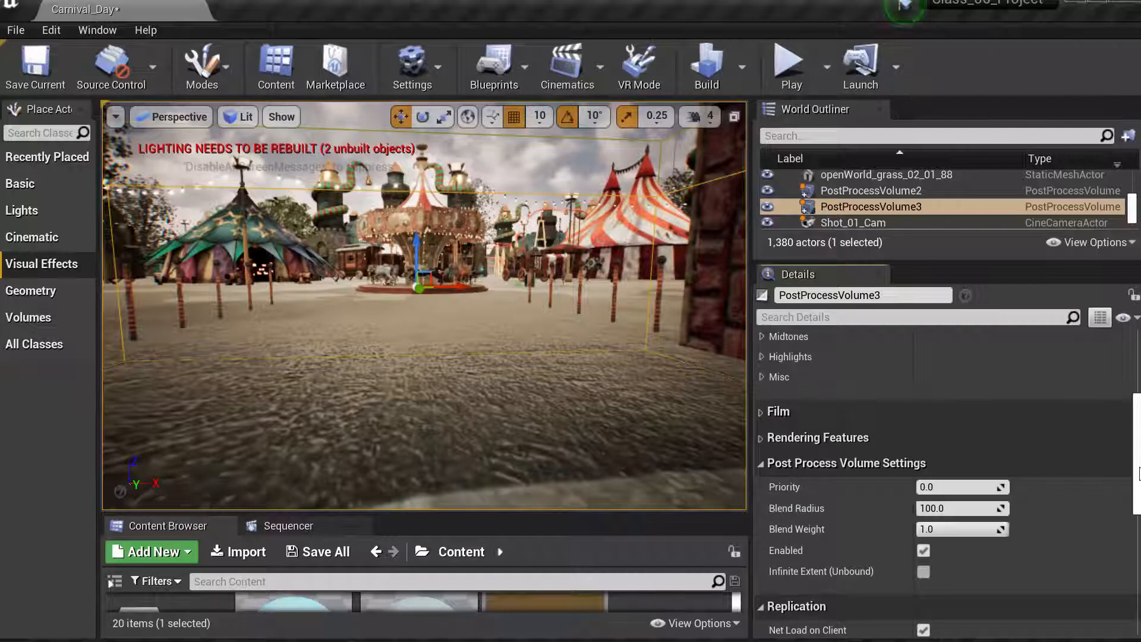
left_click_drag(1138, 473, 1138, 421)
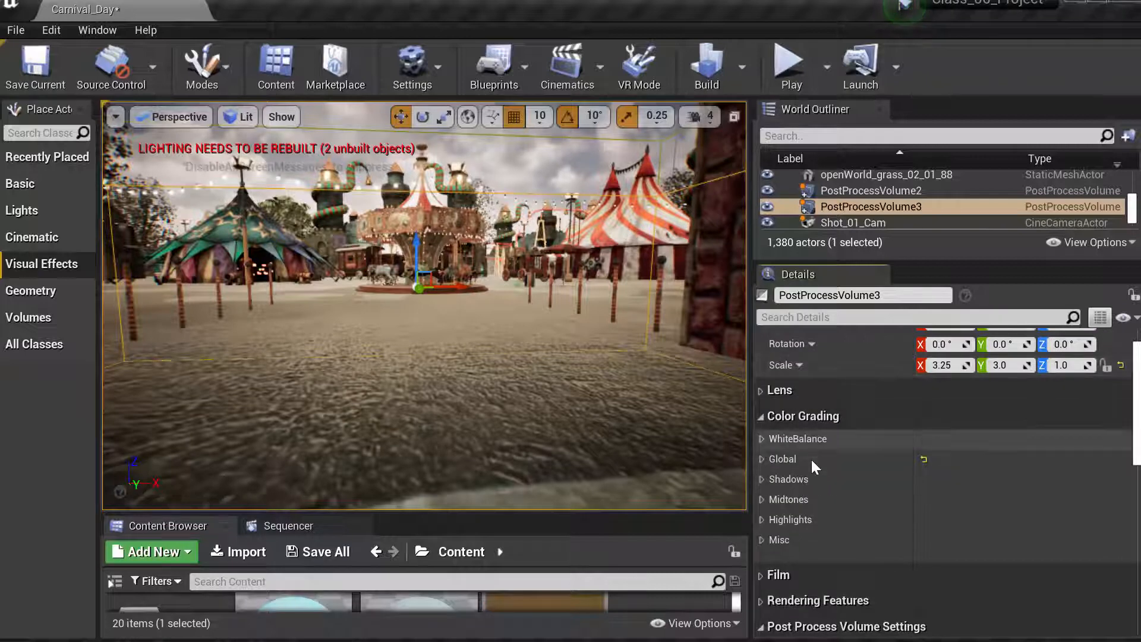
scroll(808, 550, "up", 2)
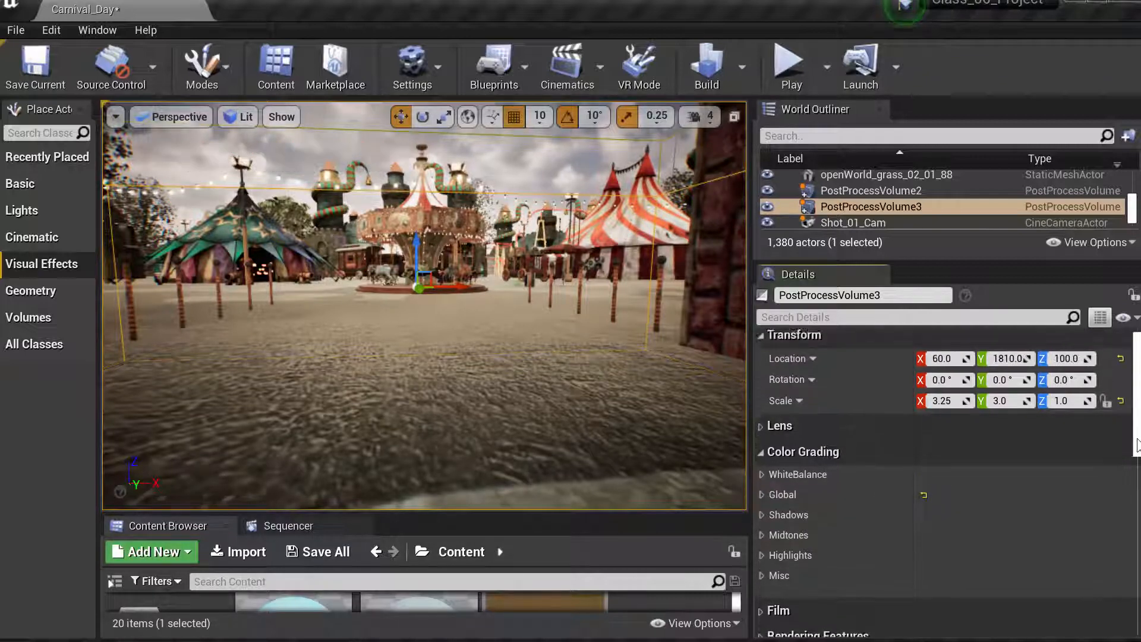